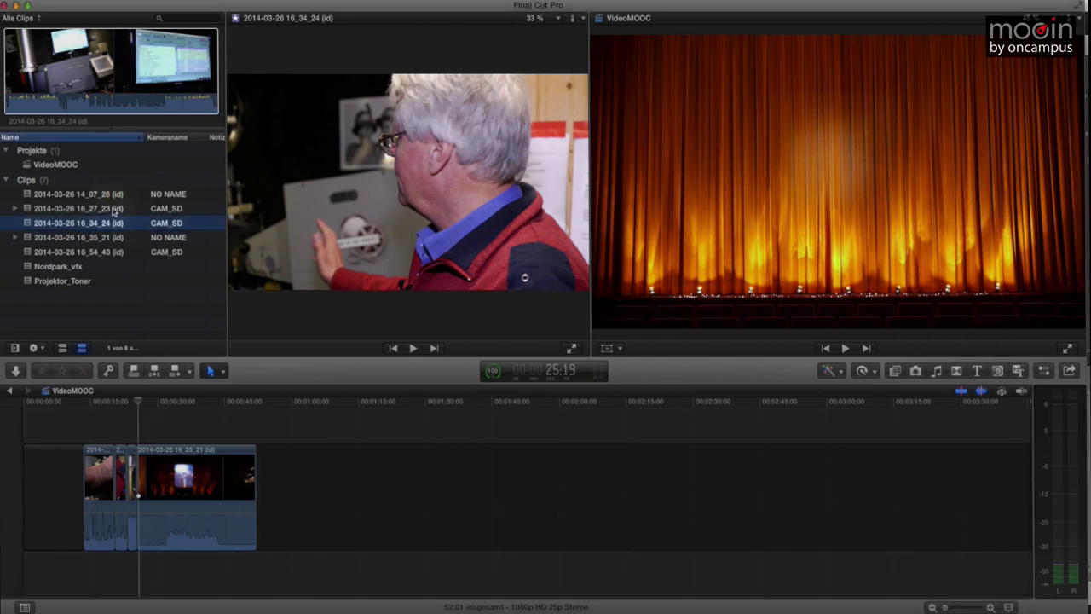
- Preview the source clips in the clip browser, including the 14_07_26, 16_27_23, 16_34_24 and 16_54_43 recordings
{"action": "left_click", "coordinate": [113, 195]}
{"action": "left_click", "coordinate": [116, 224]}
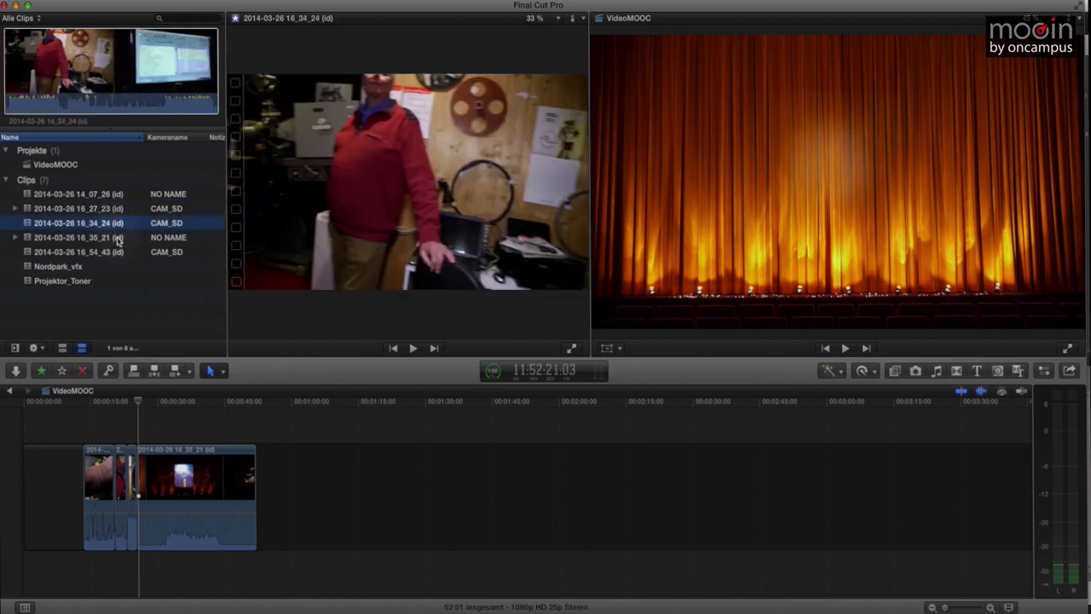
{"action": "left_click", "coordinate": [117, 238]}
{"action": "left_click", "coordinate": [117, 252]}
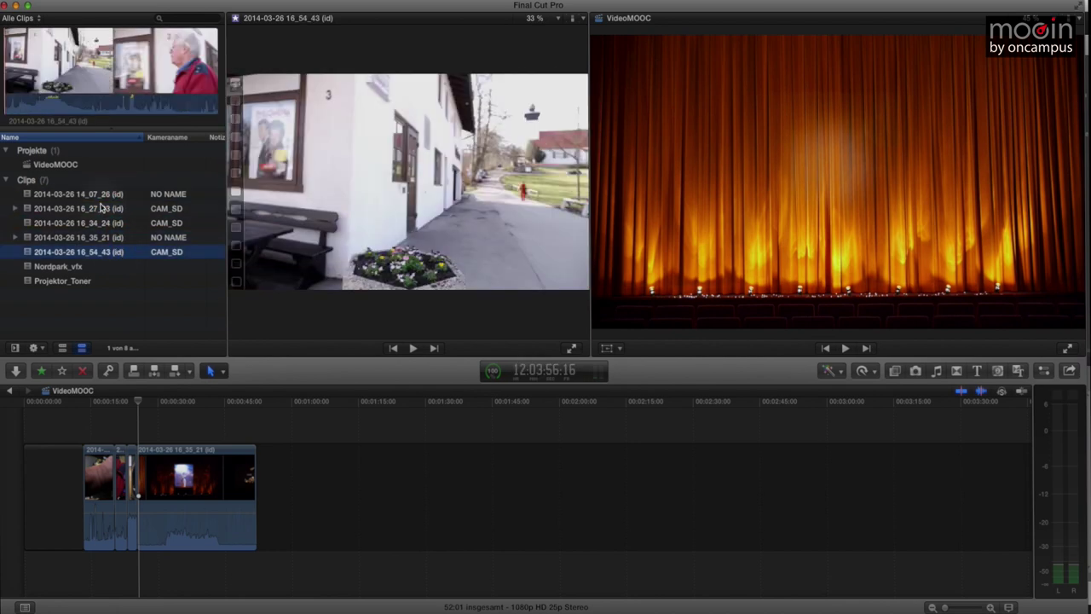
{"action": "left_click", "coordinate": [108, 223]}
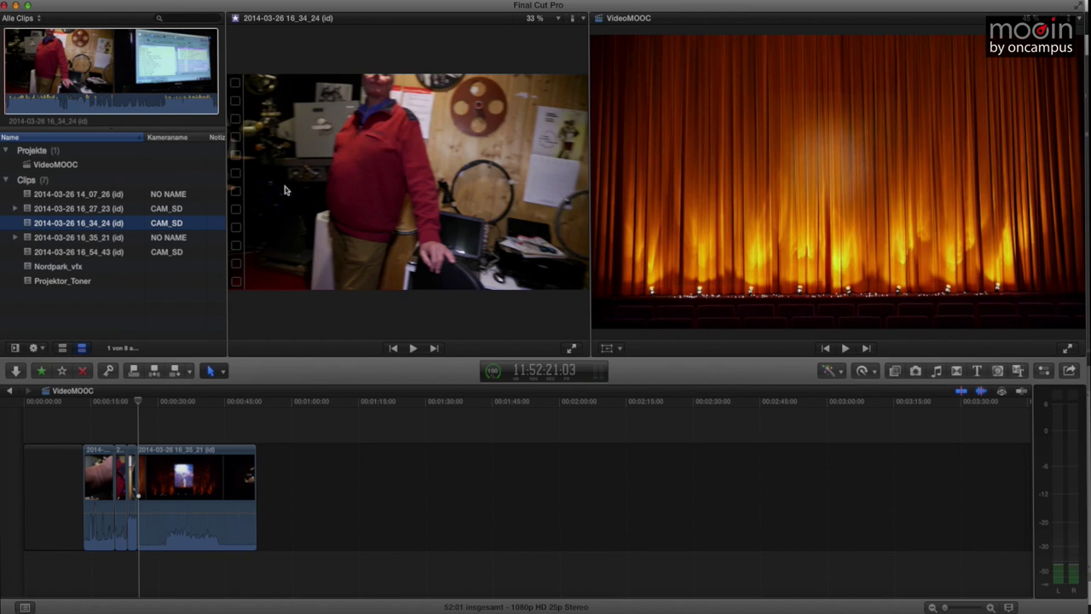
{"action": "left_click", "coordinate": [115, 197]}
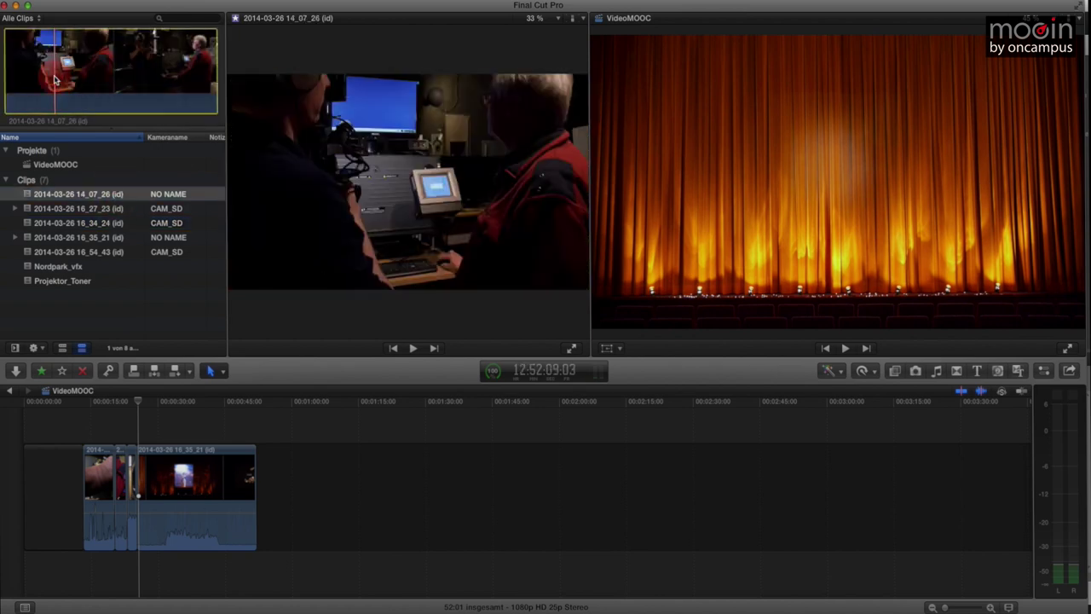
{"action": "left_click", "coordinate": [75, 208]}
{"action": "left_click", "coordinate": [43, 94]}
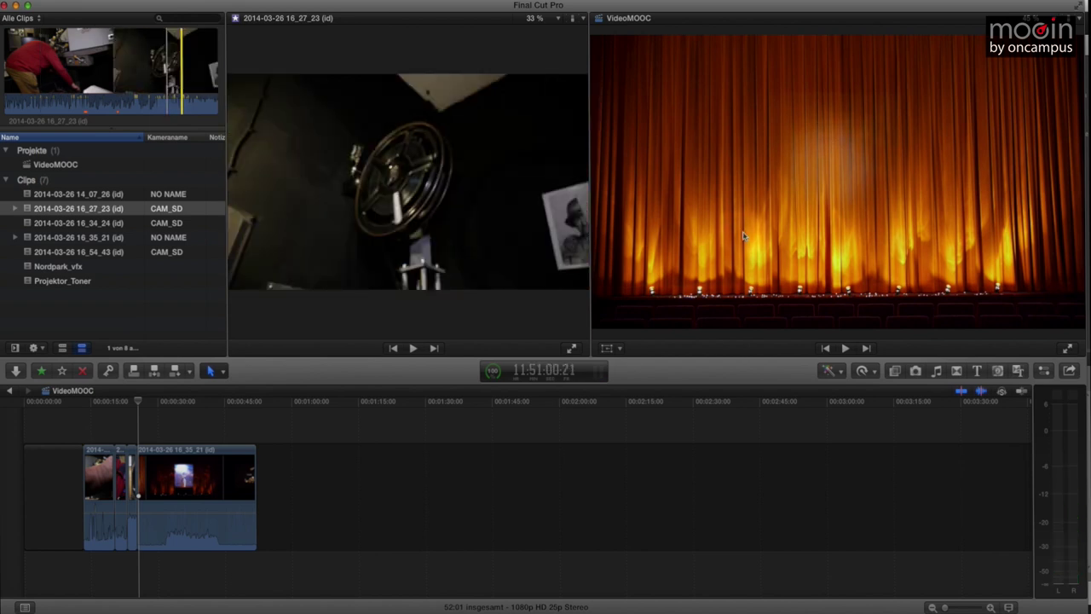
- Play back sections of the VideoMOOC timeline, scrub the playhead along it, and view the available editing tools
{"action": "left_click", "coordinate": [108, 405]}
{"action": "key", "text": "space"}
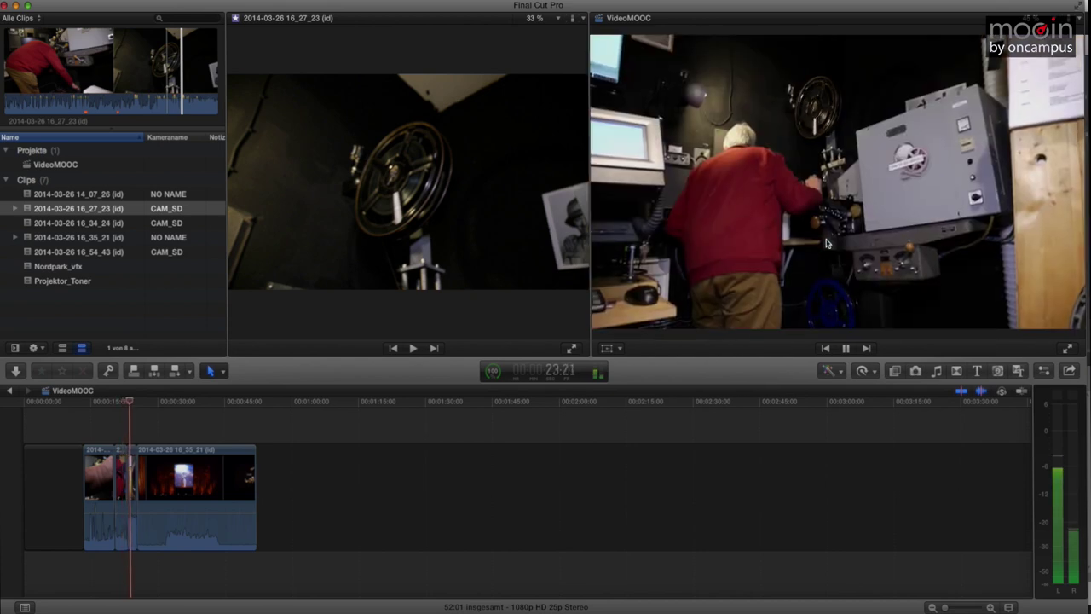
{"action": "key", "text": "space"}
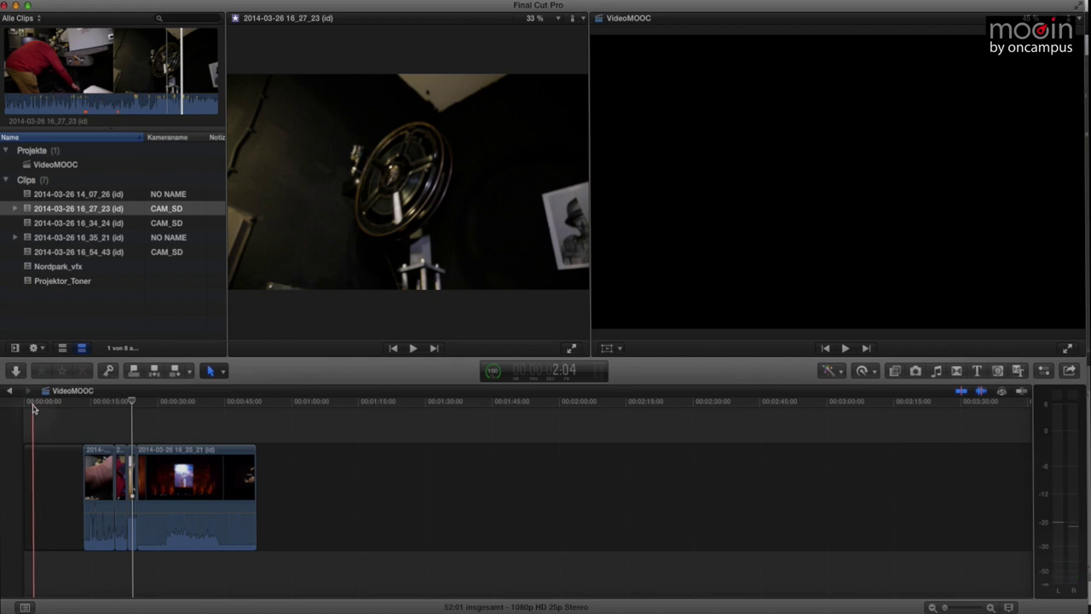
{"action": "left_click_drag", "start_coordinate": [273, 402], "coordinate": [538, 403]}
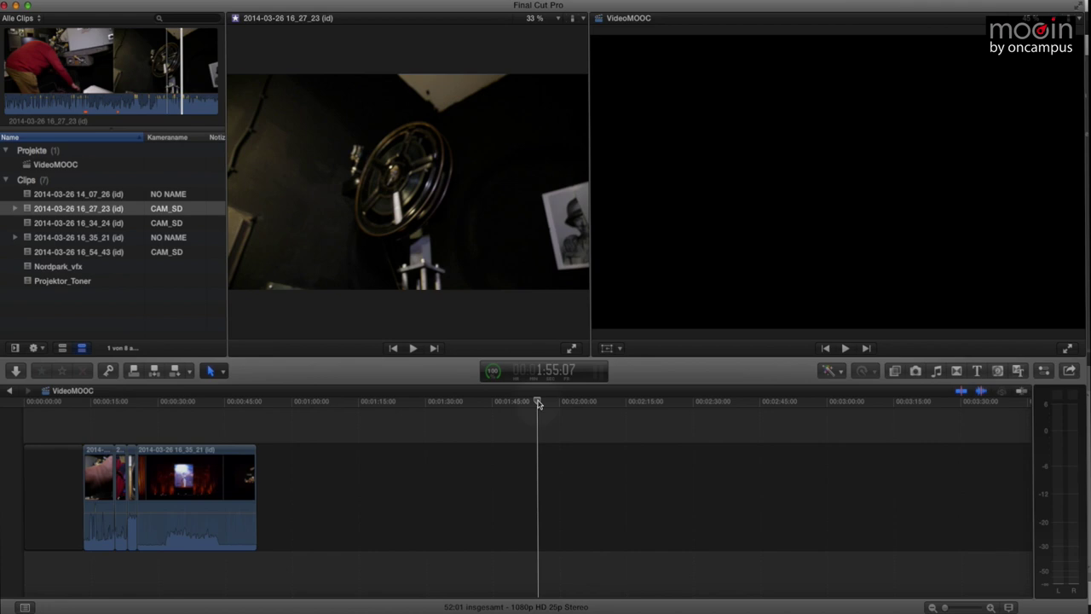
{"action": "key", "text": "space"}
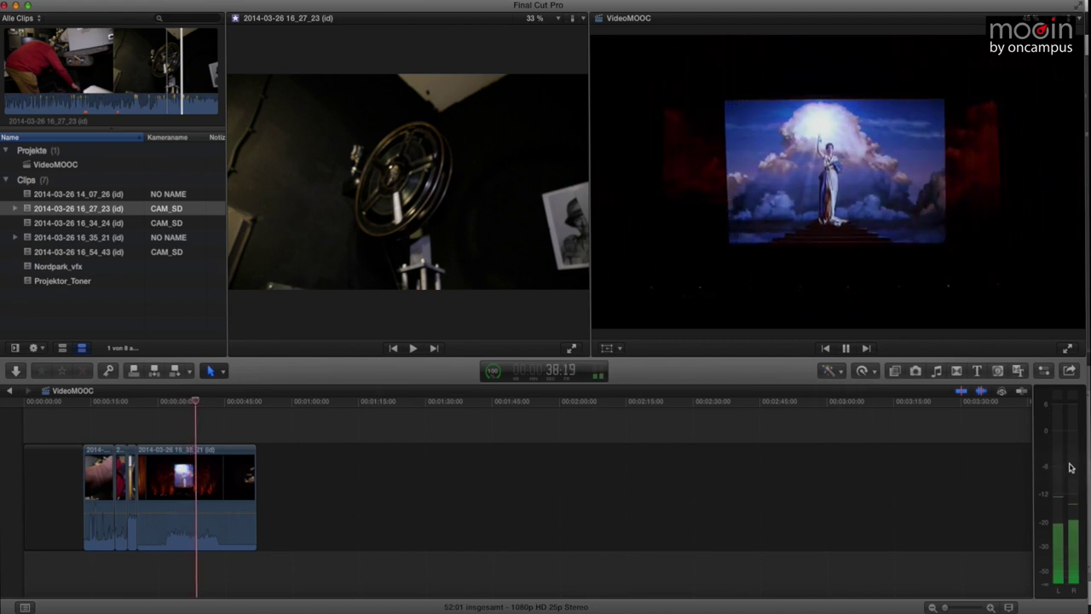
{"action": "key", "text": "space"}
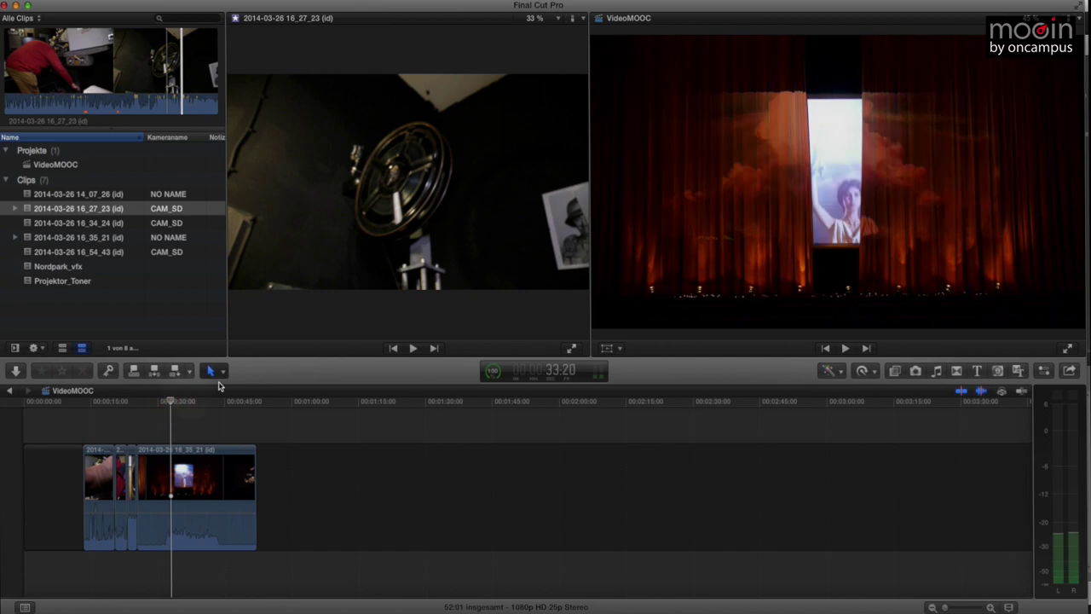
{"action": "left_click", "coordinate": [223, 372]}
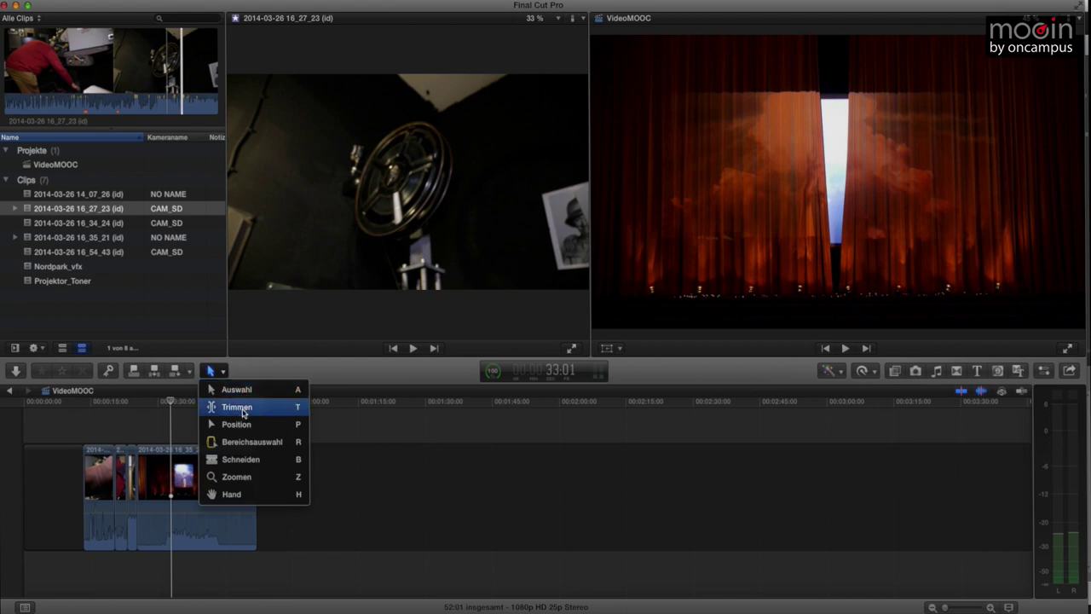
{"action": "left_click", "coordinate": [254, 369]}
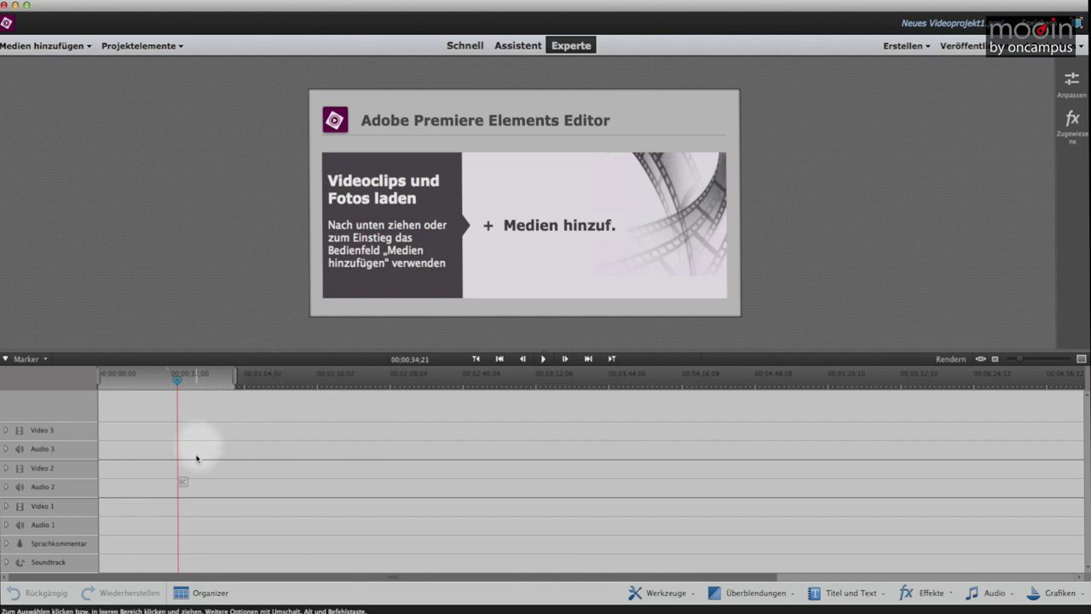
- Switch to Adobe Premiere Elements, move the playhead to 00:02:15:00 on the empty timeline, and show the project elements
{"action": "scroll", "coordinate": [85, 501], "scroll_direction": "right", "scroll_amount": 1}
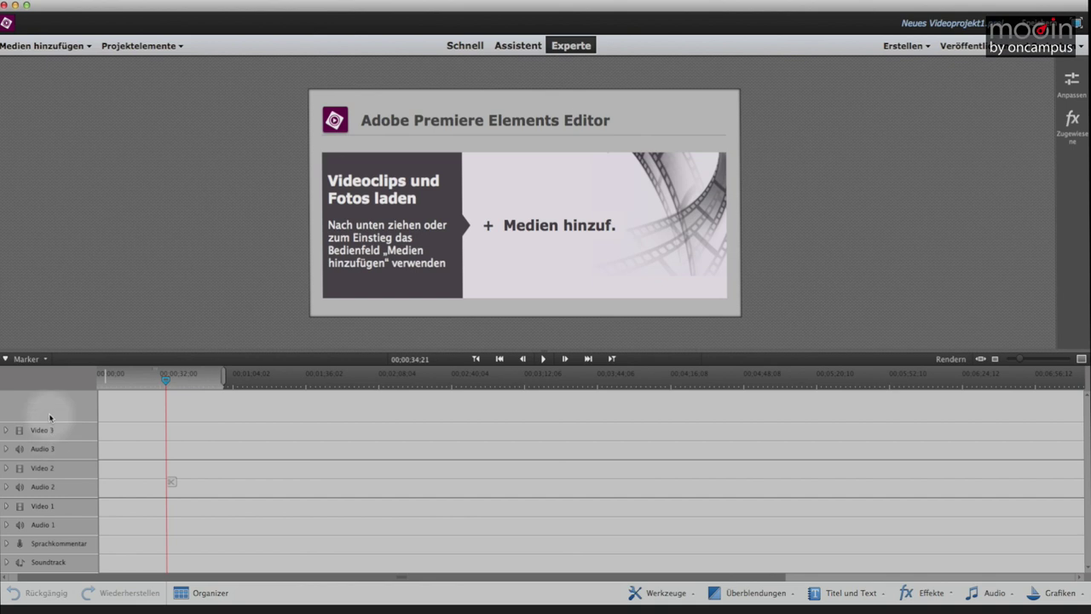
{"action": "left_click_drag", "start_coordinate": [166, 380], "coordinate": [395, 381]}
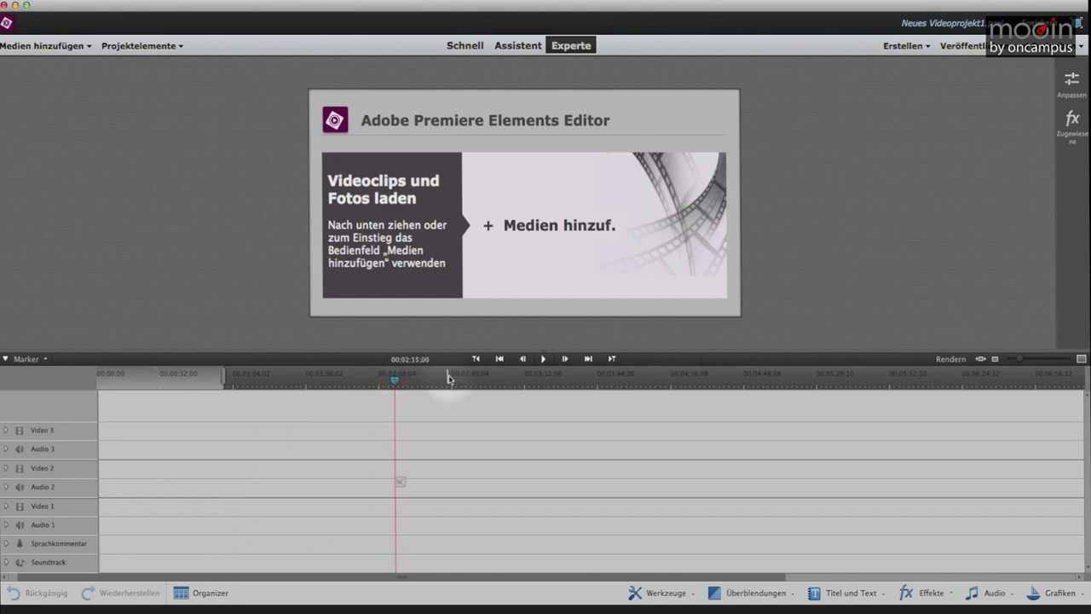
{"action": "left_click", "coordinate": [162, 46]}
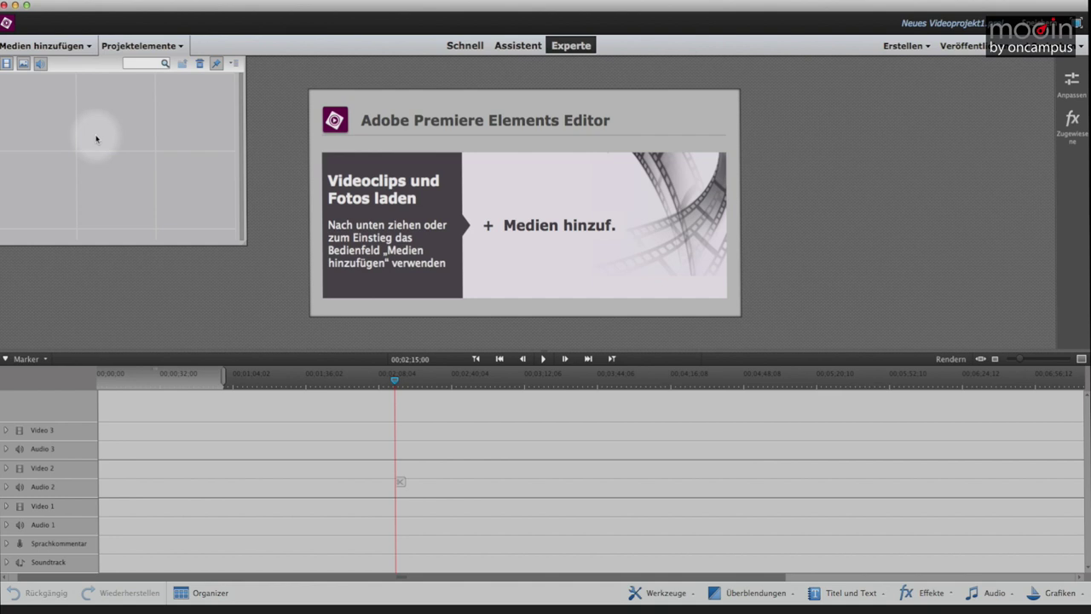
- Show the audio level meter (Aussteuerung) and place it clear of the preview monitor
{"action": "left_click", "coordinate": [501, 4]}
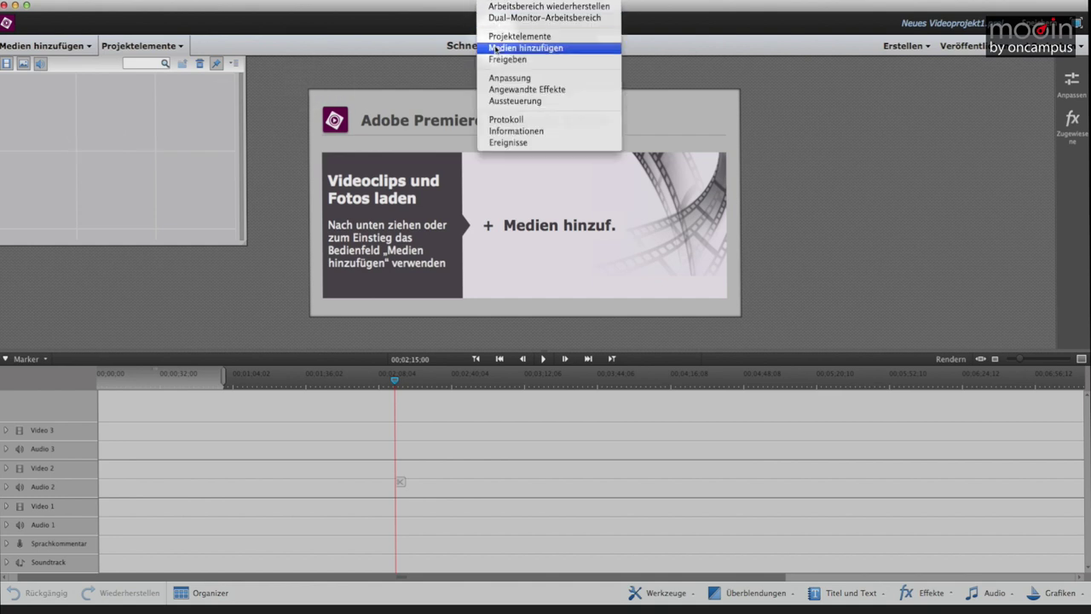
{"action": "left_click", "coordinate": [511, 100]}
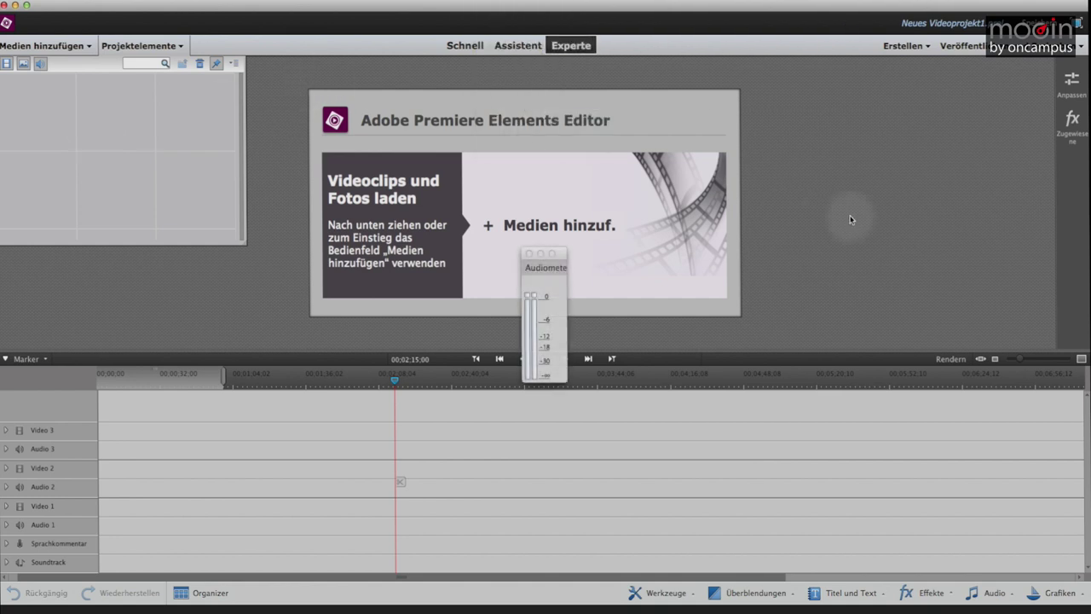
{"action": "left_click_drag", "start_coordinate": [560, 255], "coordinate": [1061, 209]}
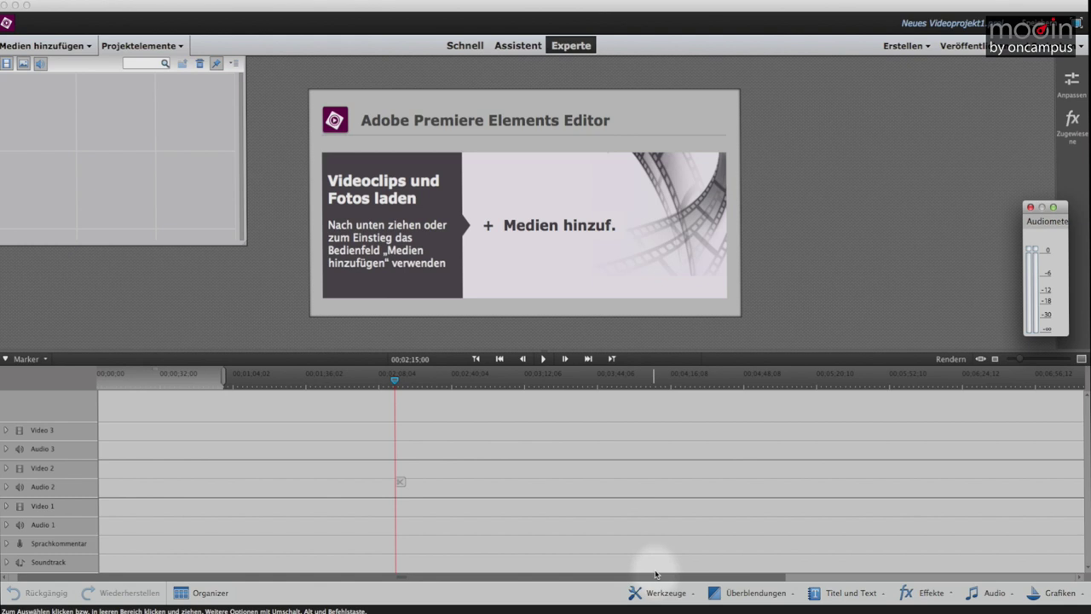
- Look through the available tools, transitions, titles and effects
{"action": "left_click", "coordinate": [668, 592]}
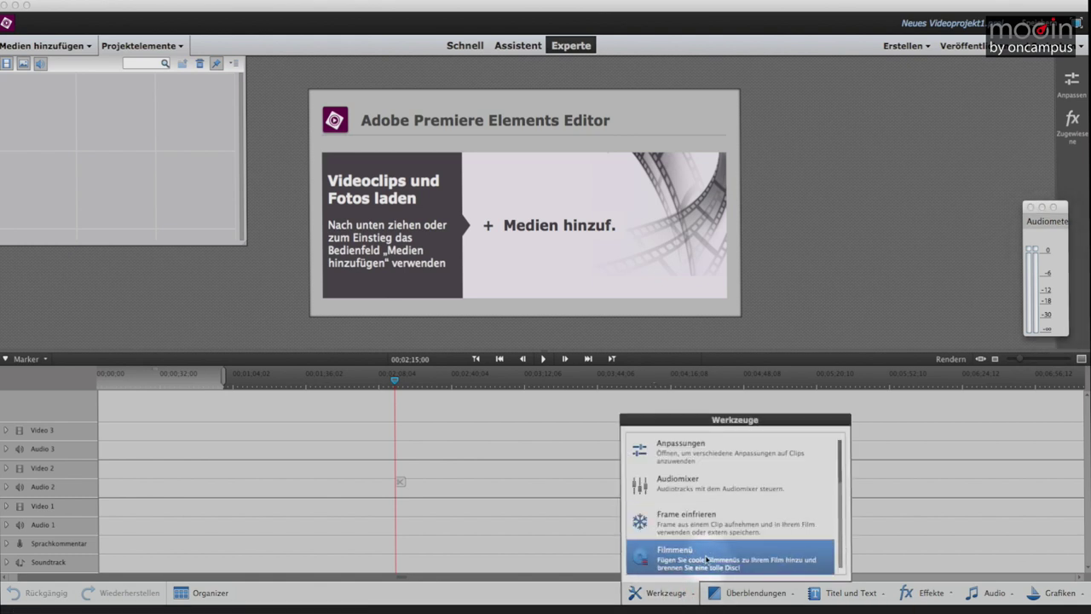
{"action": "scroll", "coordinate": [701, 477], "scroll_direction": "down", "scroll_amount": 5}
{"action": "scroll", "coordinate": [701, 477], "scroll_direction": "up", "scroll_amount": 5}
{"action": "left_click", "coordinate": [757, 592]}
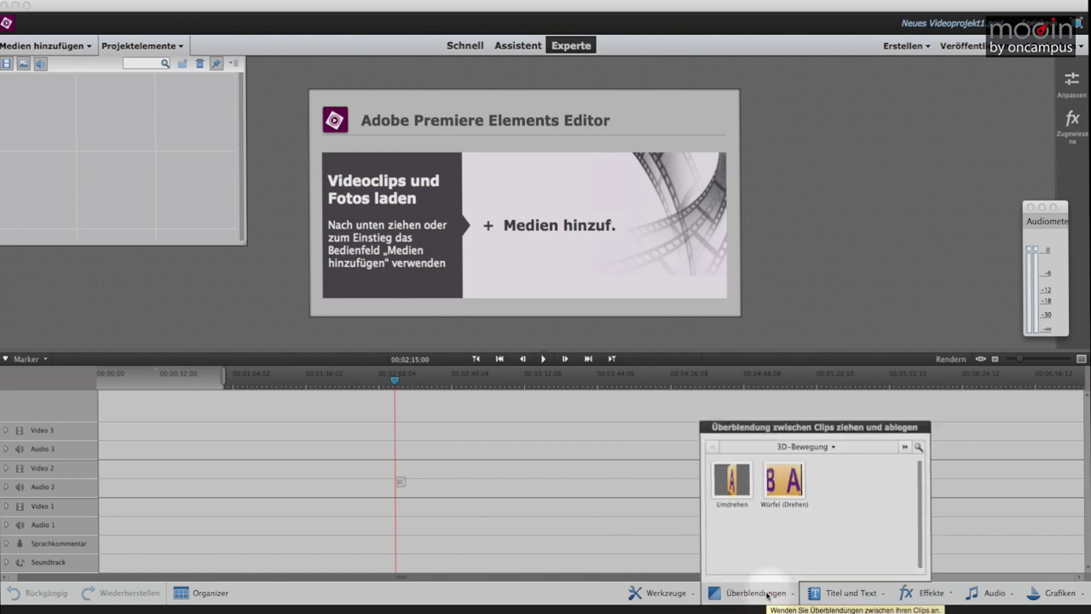
{"action": "left_click", "coordinate": [861, 594]}
{"action": "left_click", "coordinate": [927, 594]}
{"action": "left_click", "coordinate": [714, 445]}
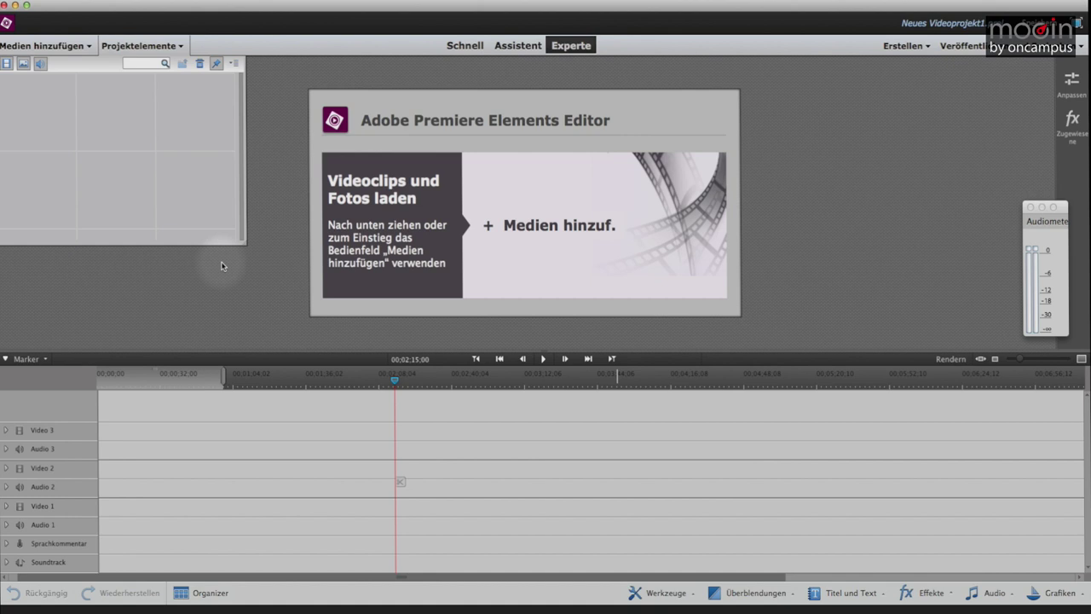
- Start a new project named ViodeoMOOC and browse to the VideoMOOC folder for its save location
{"action": "key", "text": "super+n"}
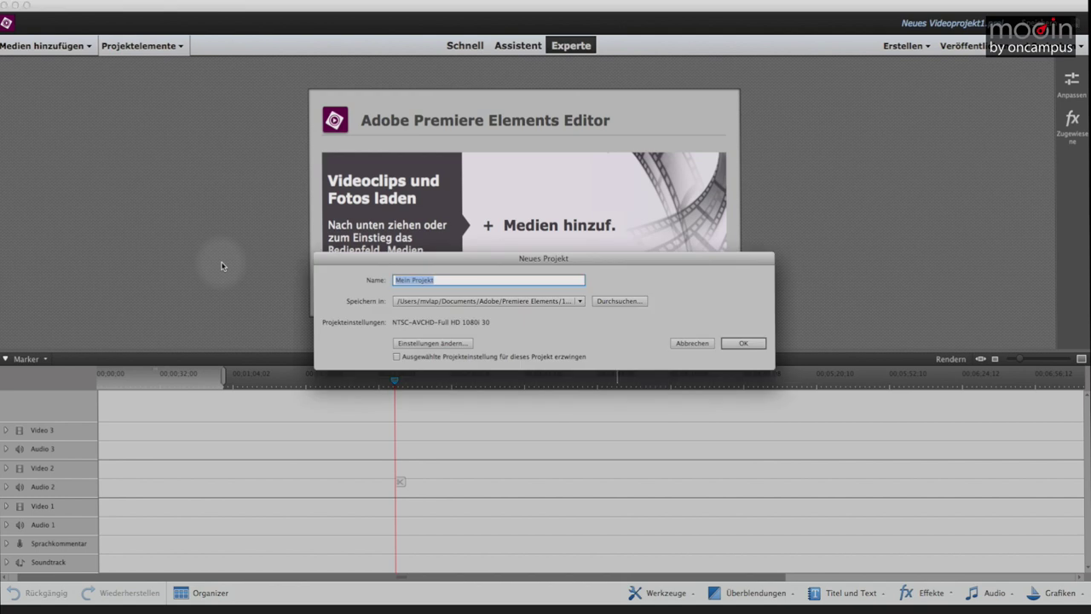
{"action": "type", "text": "ViodeoMOOC"}
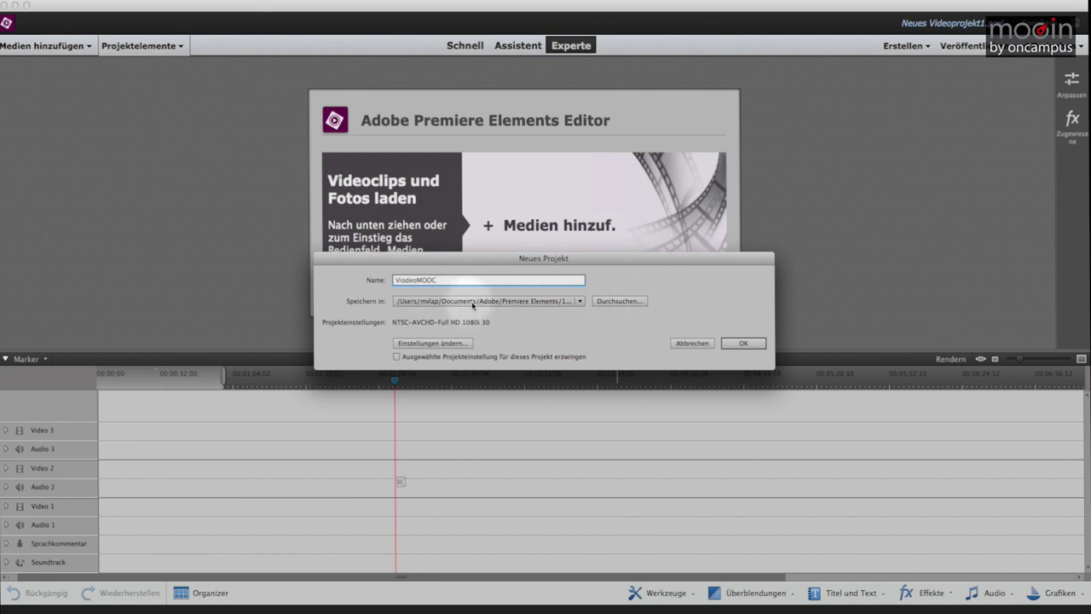
{"action": "left_click", "coordinate": [625, 300]}
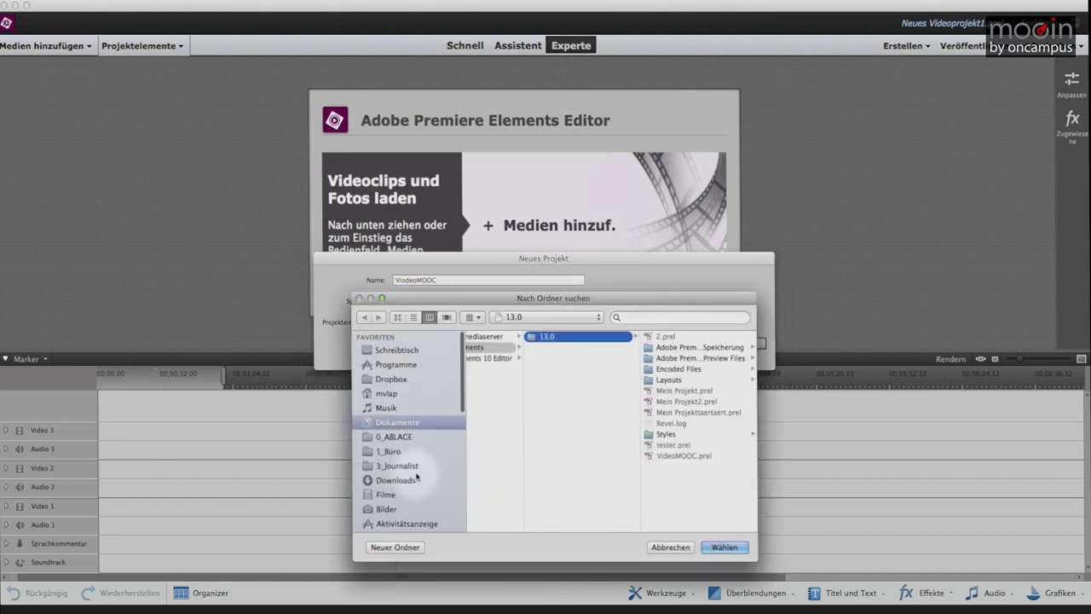
{"action": "scroll", "coordinate": [415, 452], "scroll_direction": "down", "scroll_amount": 5}
{"action": "left_click", "coordinate": [397, 431]}
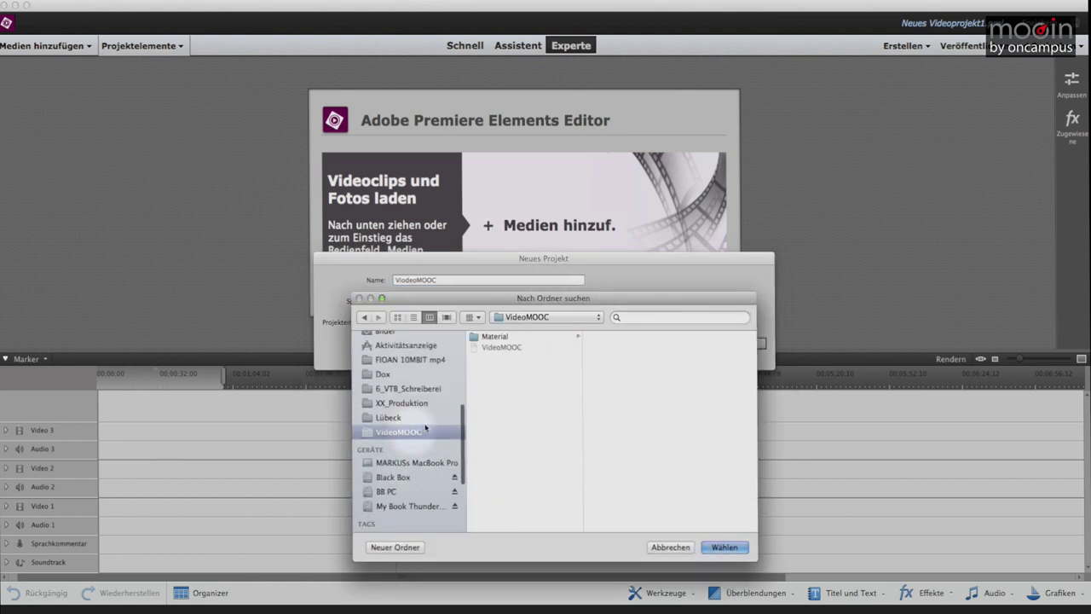
- Create a PremiereElements folder inside the Material folder and choose it as the project's save location
{"action": "left_click", "coordinate": [508, 336]}
{"action": "left_click", "coordinate": [395, 546]}
{"action": "type", "text": "Premiere"}
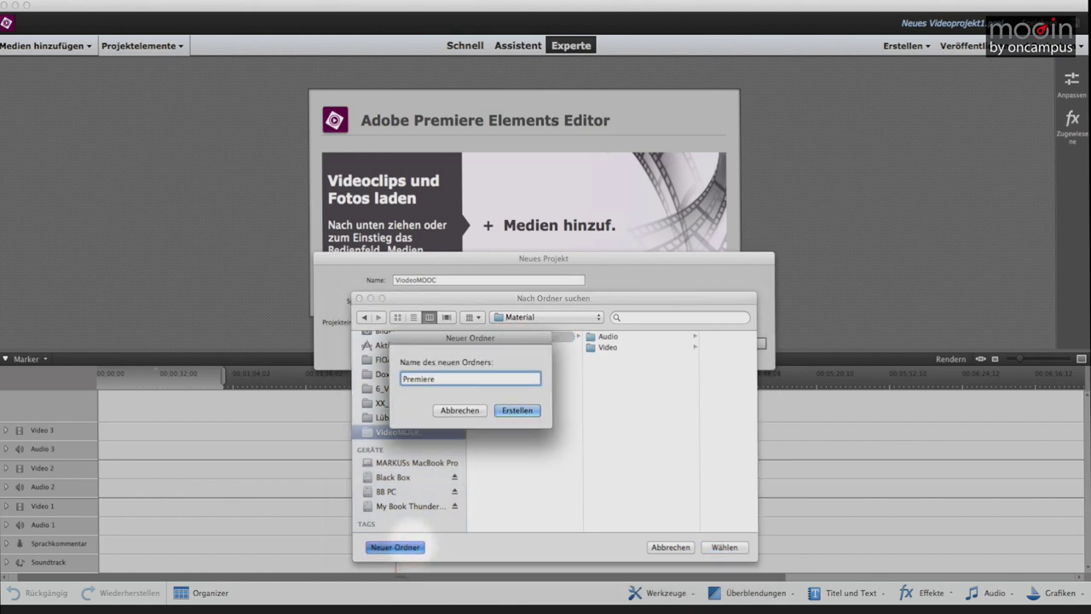
{"action": "type", "text": "Elements"}
{"action": "key", "text": "Return"}
{"action": "key", "text": "Return"}
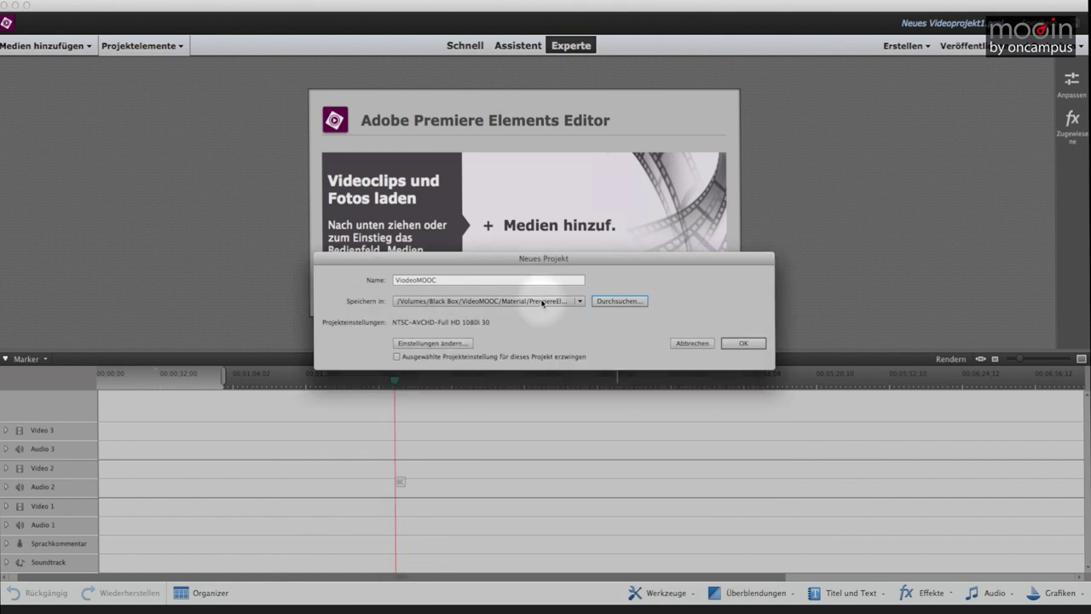
- Set the project preset to PAL DSLR 1080p25 and create the project
{"action": "left_click", "coordinate": [433, 342]}
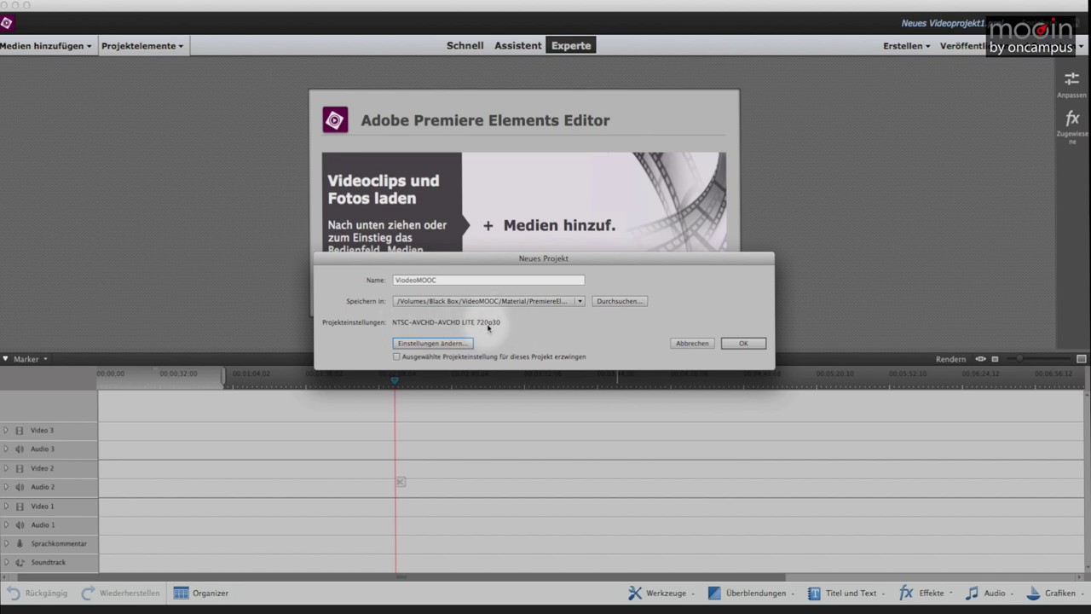
{"action": "left_click", "coordinate": [446, 344]}
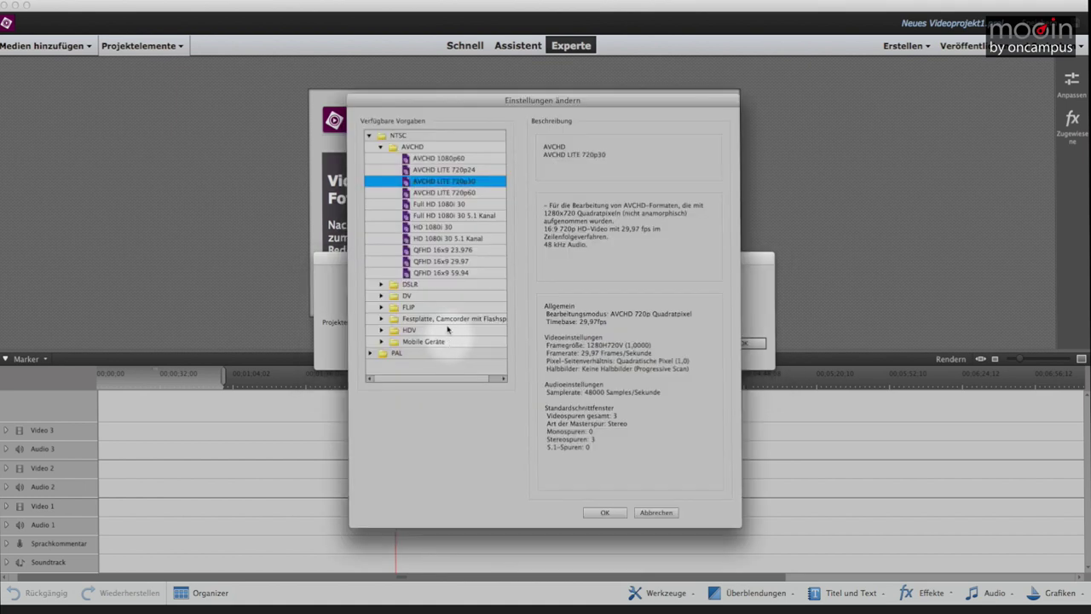
{"action": "left_click", "coordinate": [369, 135]}
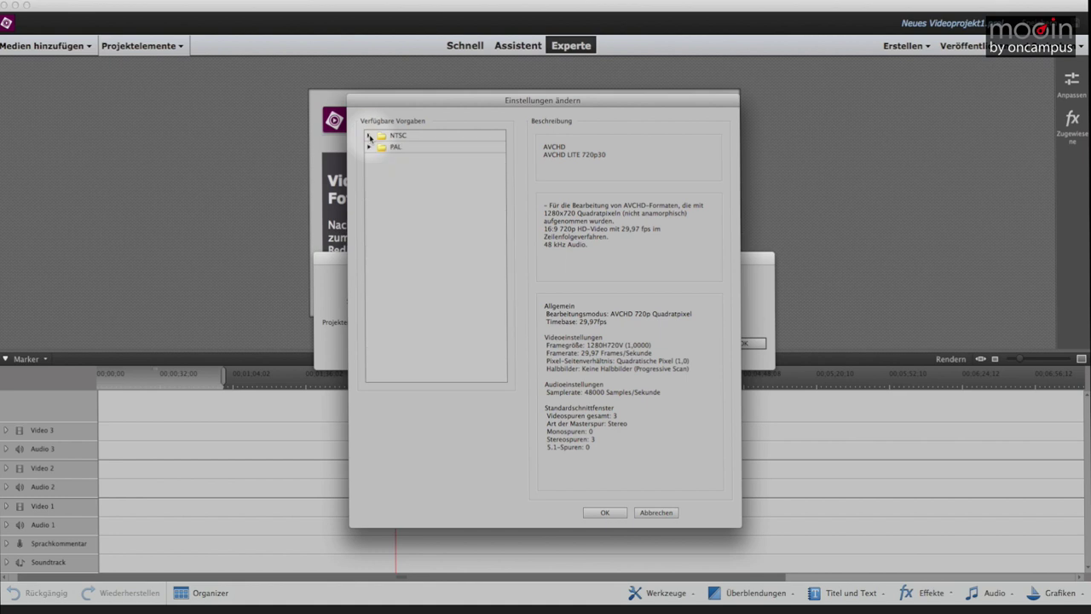
{"action": "left_click", "coordinate": [368, 147]}
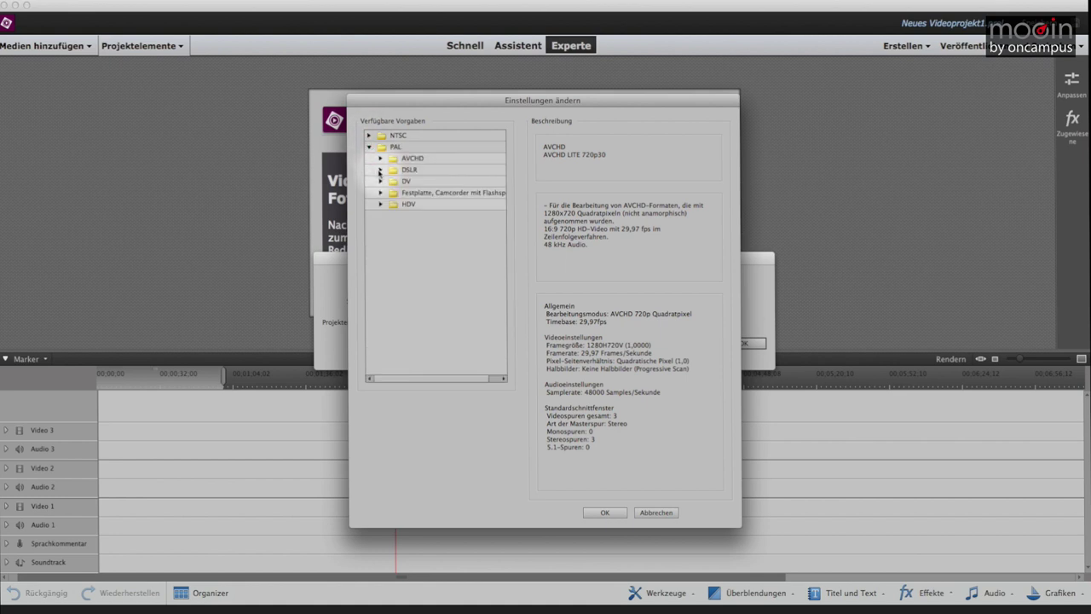
{"action": "left_click", "coordinate": [380, 171]}
{"action": "left_click", "coordinate": [392, 181]}
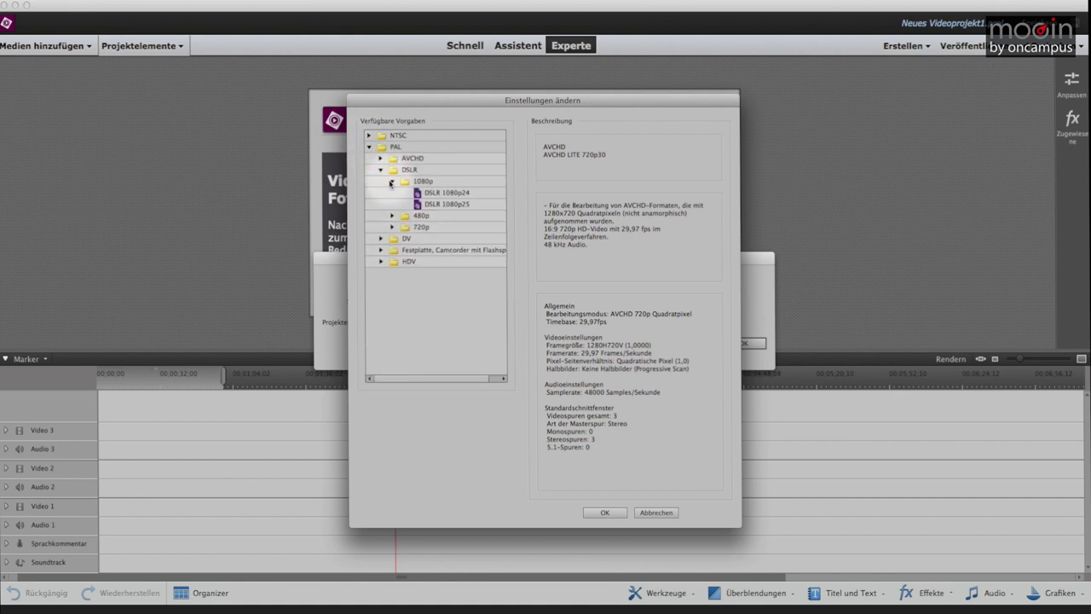
{"action": "left_click", "coordinate": [432, 204]}
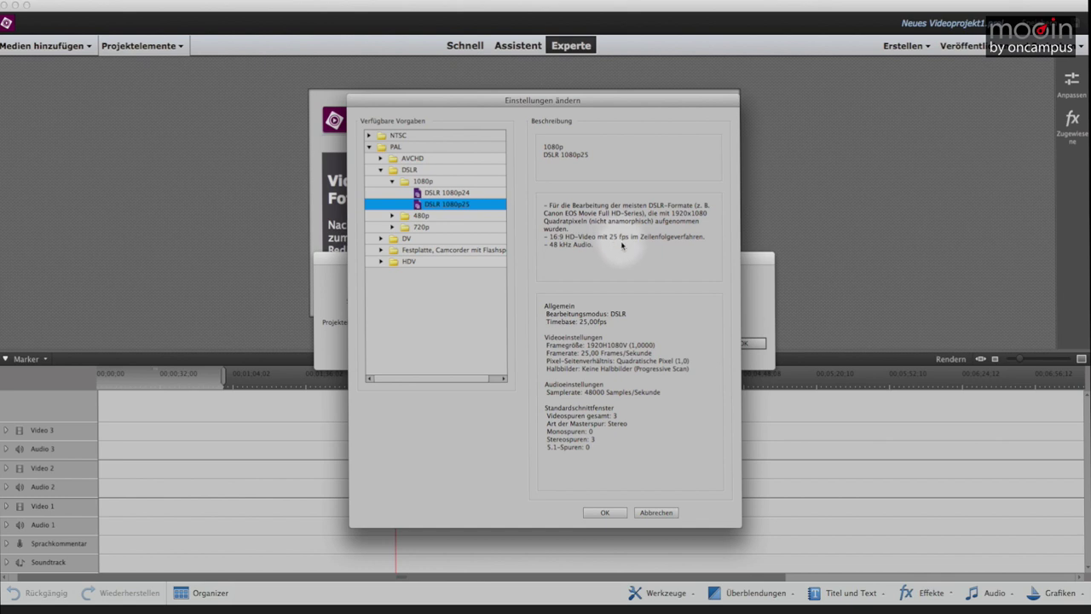
{"action": "left_click", "coordinate": [608, 514]}
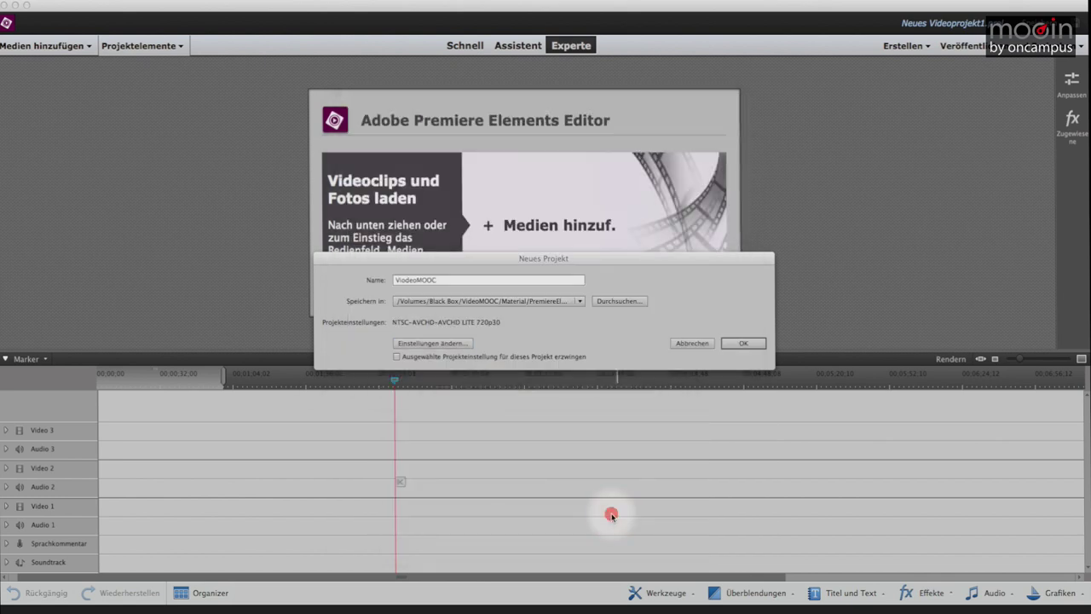
{"action": "left_click", "coordinate": [744, 342]}
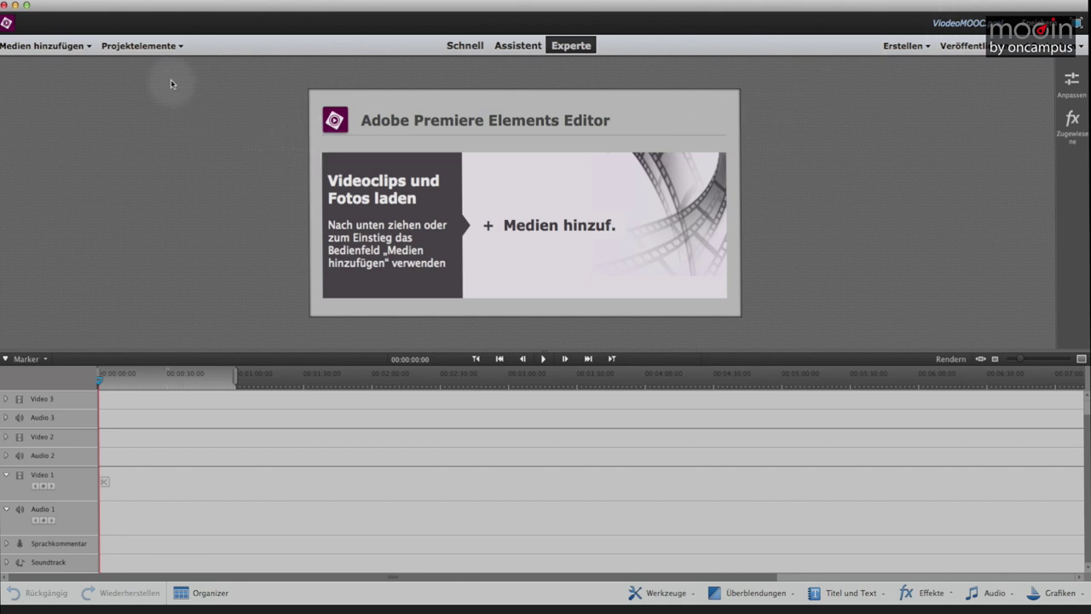
- Open the video importer for Flip or camera footage and start browsing for a different save folder
{"action": "left_click", "coordinate": [75, 50]}
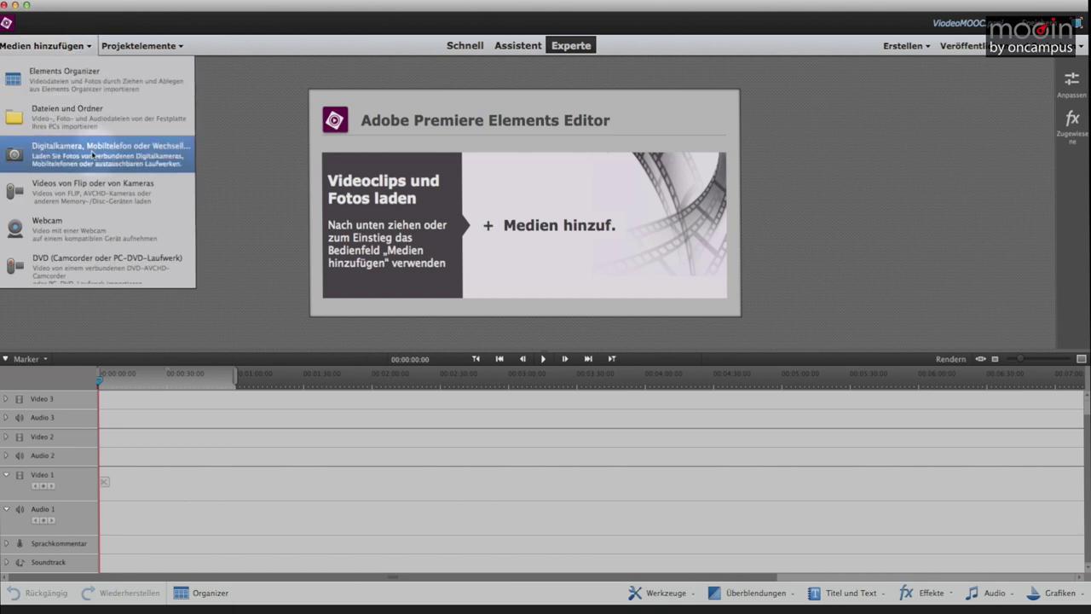
{"action": "left_click", "coordinate": [68, 187]}
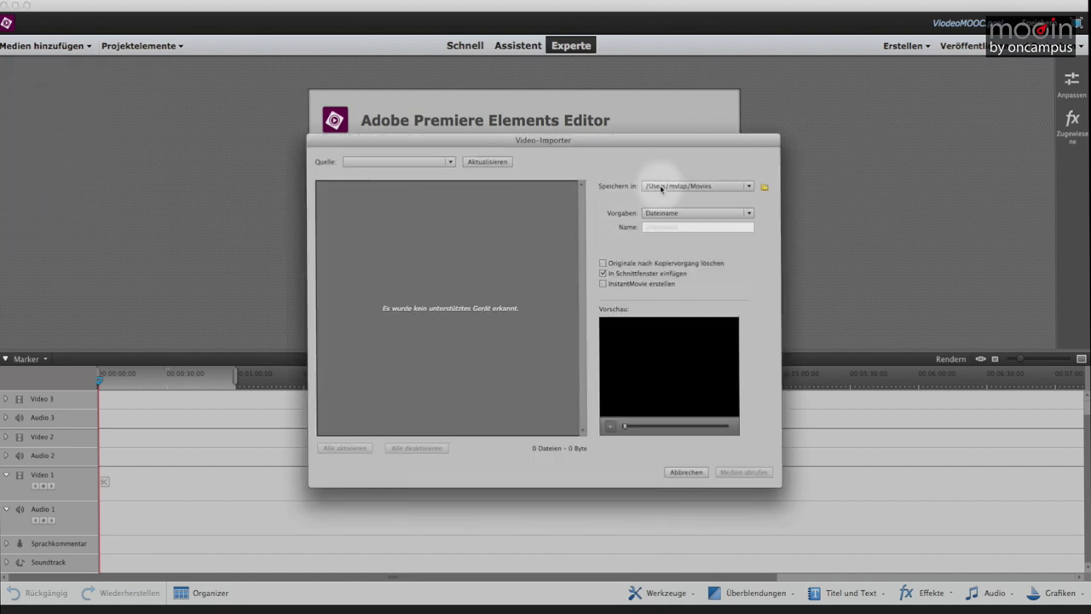
{"action": "left_click", "coordinate": [697, 185]}
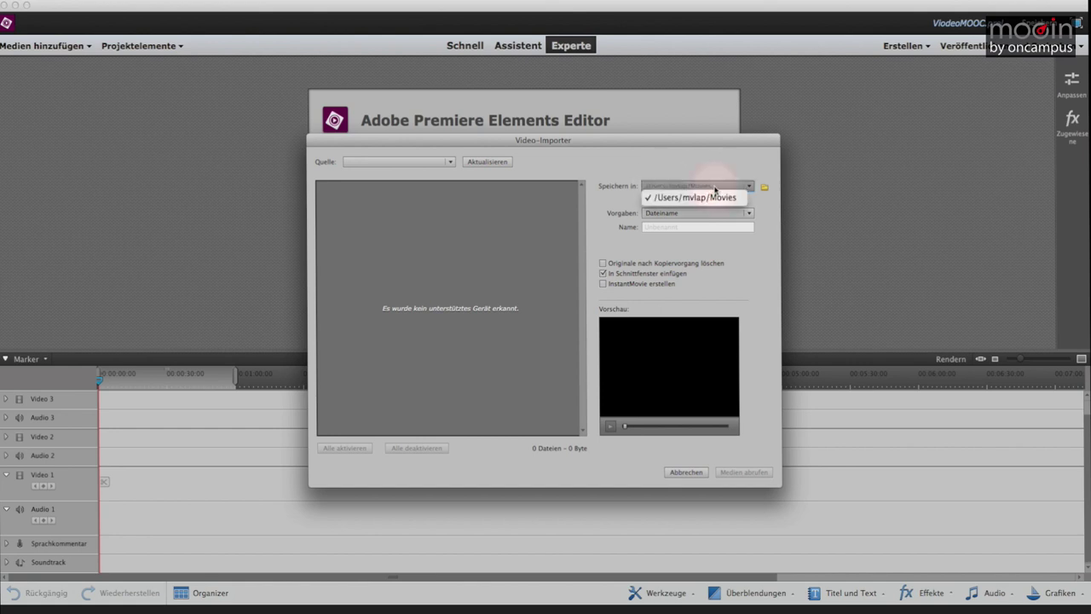
{"action": "left_click", "coordinate": [698, 172]}
{"action": "left_click", "coordinate": [765, 186]}
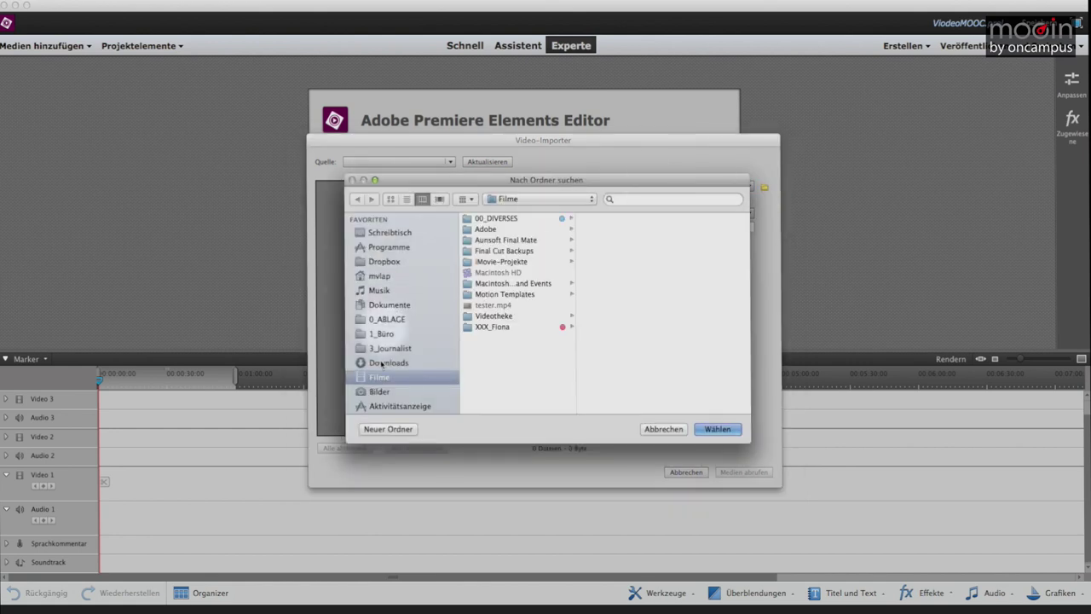
- Choose the Video folder inside VideoMOOC's Material folder as the importer's save location and close the importer without fetching media
{"action": "scroll", "coordinate": [397, 394], "scroll_direction": "down", "scroll_amount": 5}
{"action": "left_click", "coordinate": [382, 326]}
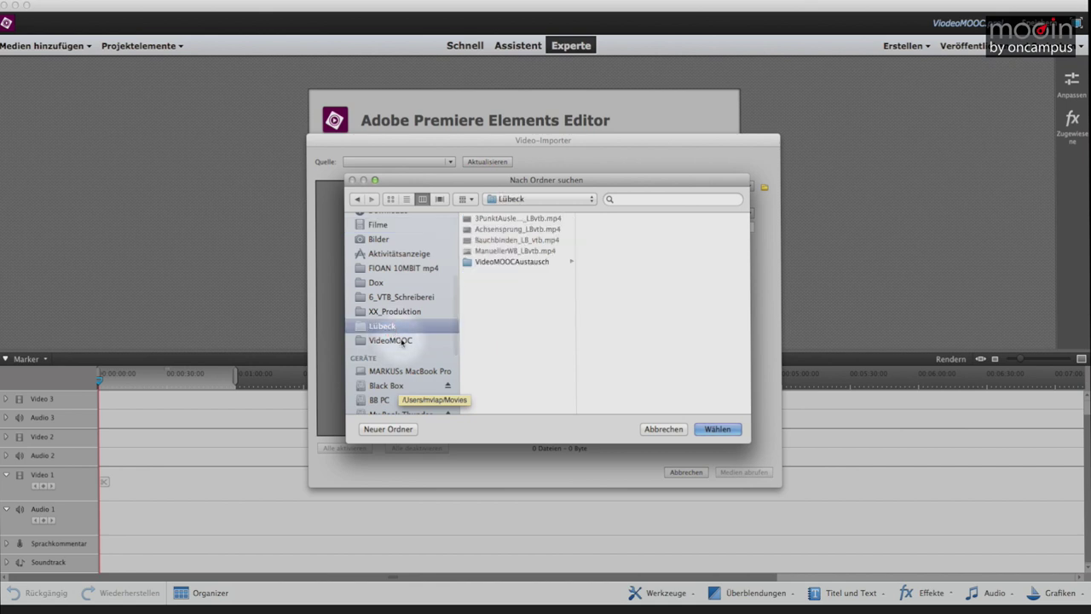
{"action": "left_click", "coordinate": [392, 340]}
{"action": "left_click", "coordinate": [488, 218]}
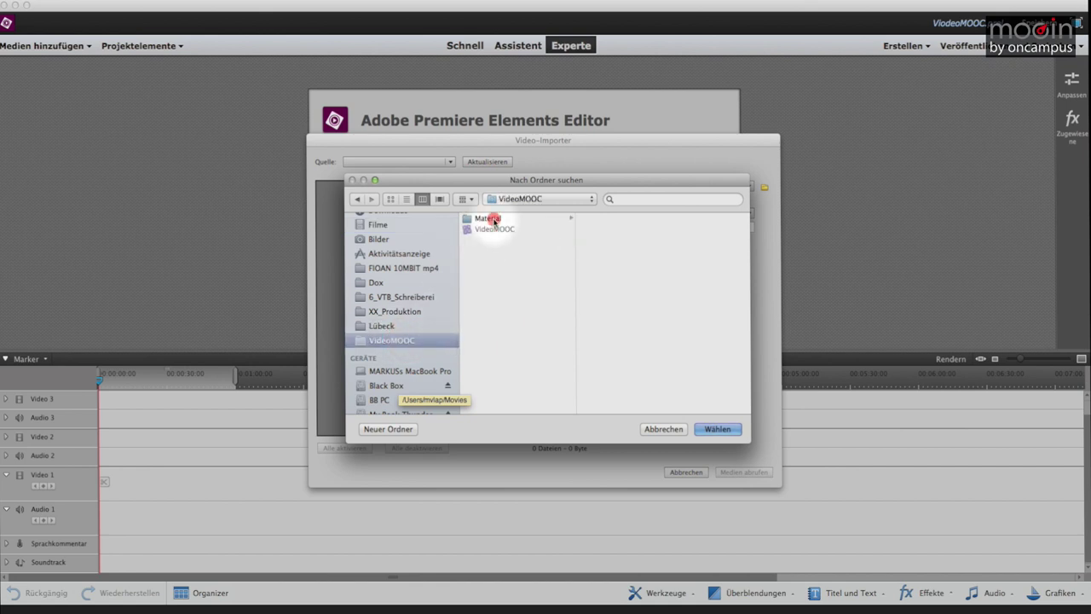
{"action": "left_click", "coordinate": [610, 230]}
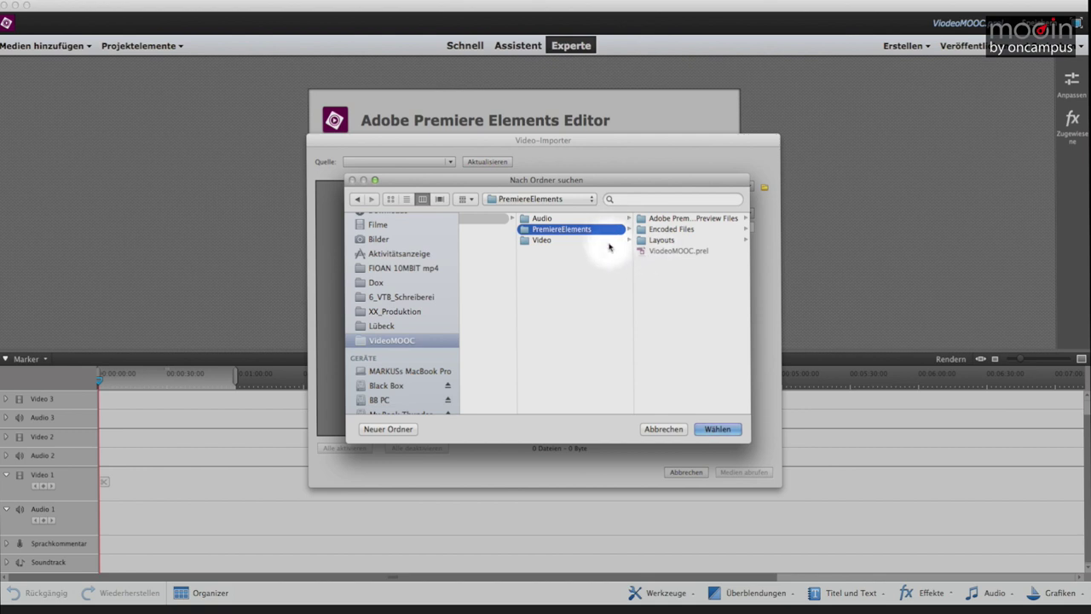
{"action": "left_click", "coordinate": [608, 241]}
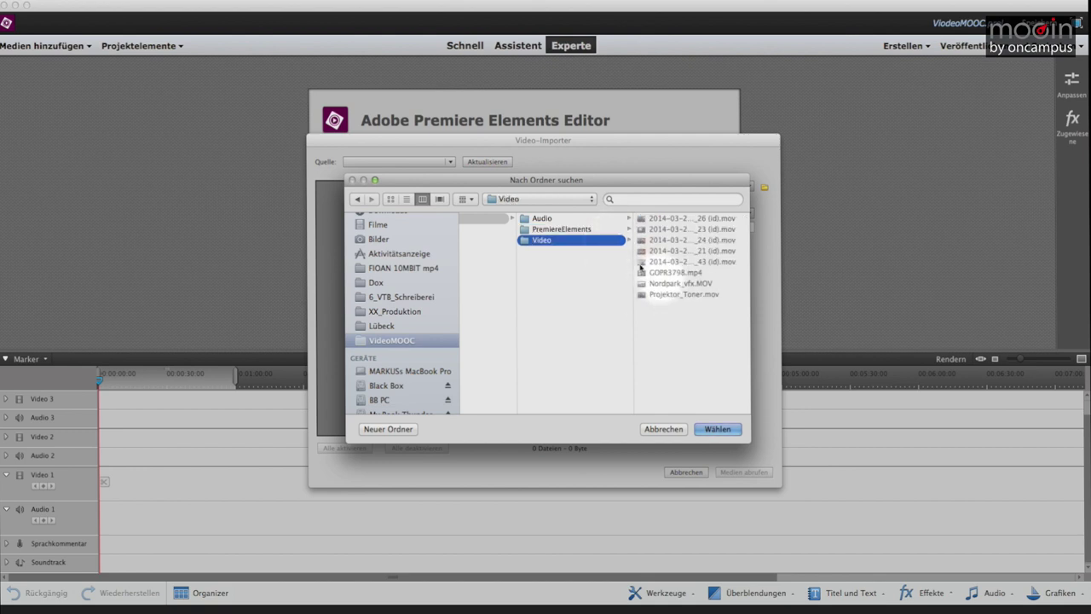
{"action": "left_click", "coordinate": [588, 232]}
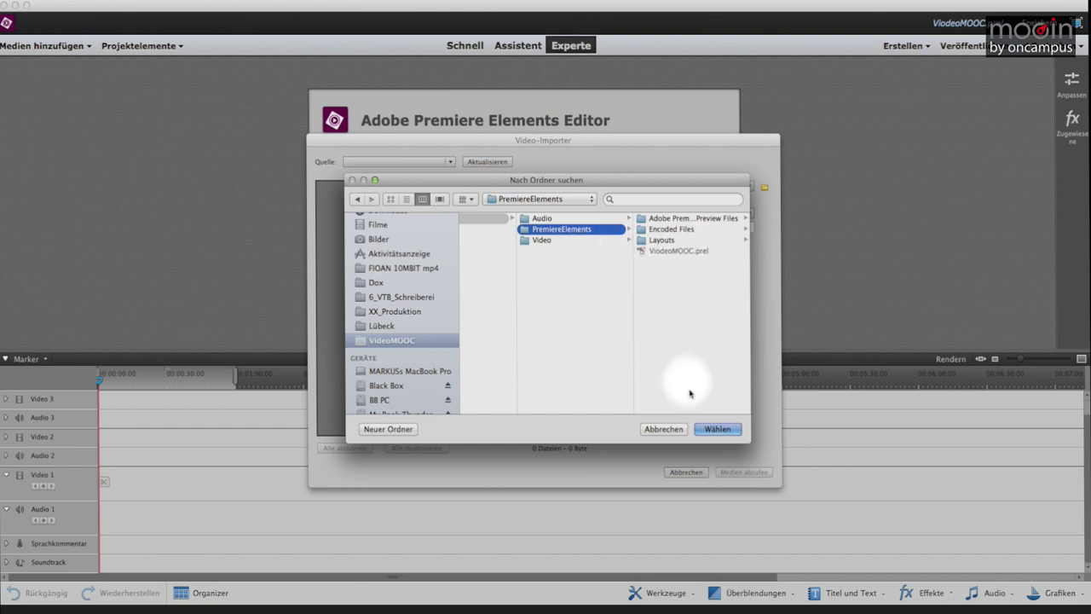
{"action": "left_click", "coordinate": [540, 240]}
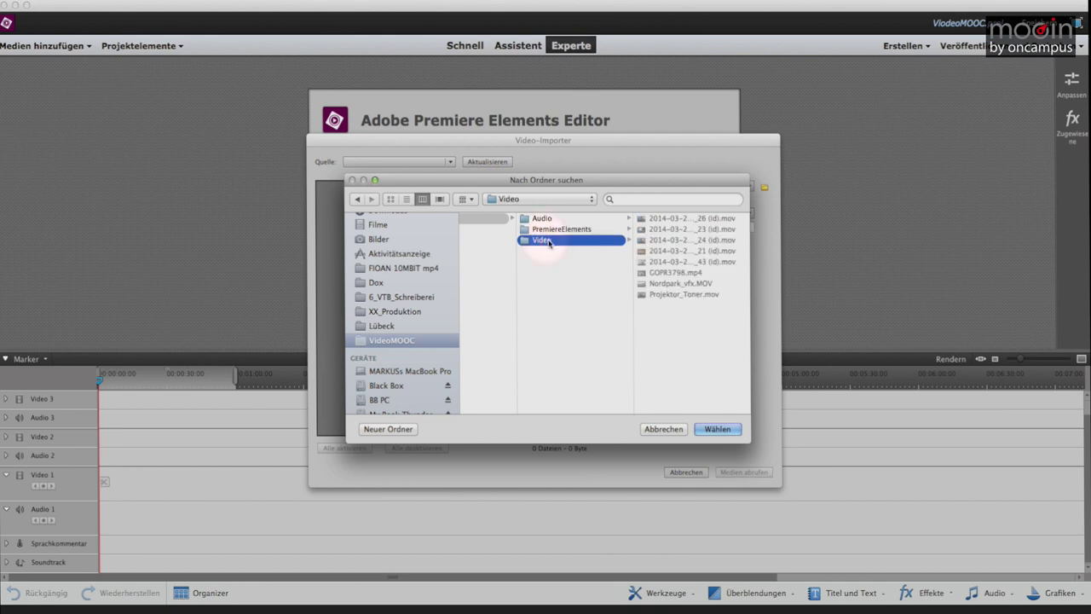
{"action": "left_click", "coordinate": [716, 429]}
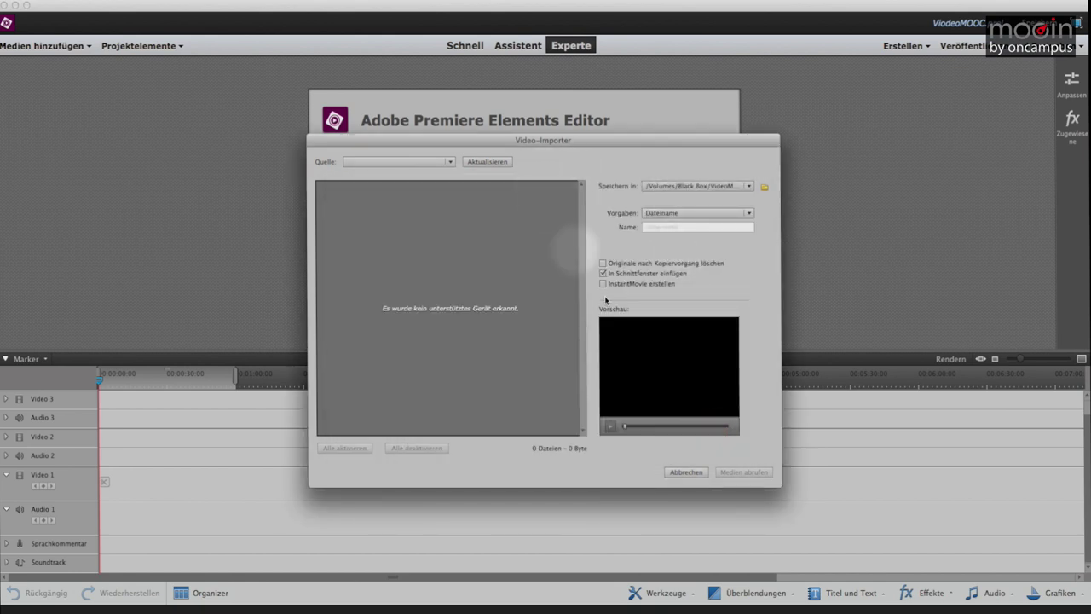
{"action": "left_click", "coordinate": [686, 471]}
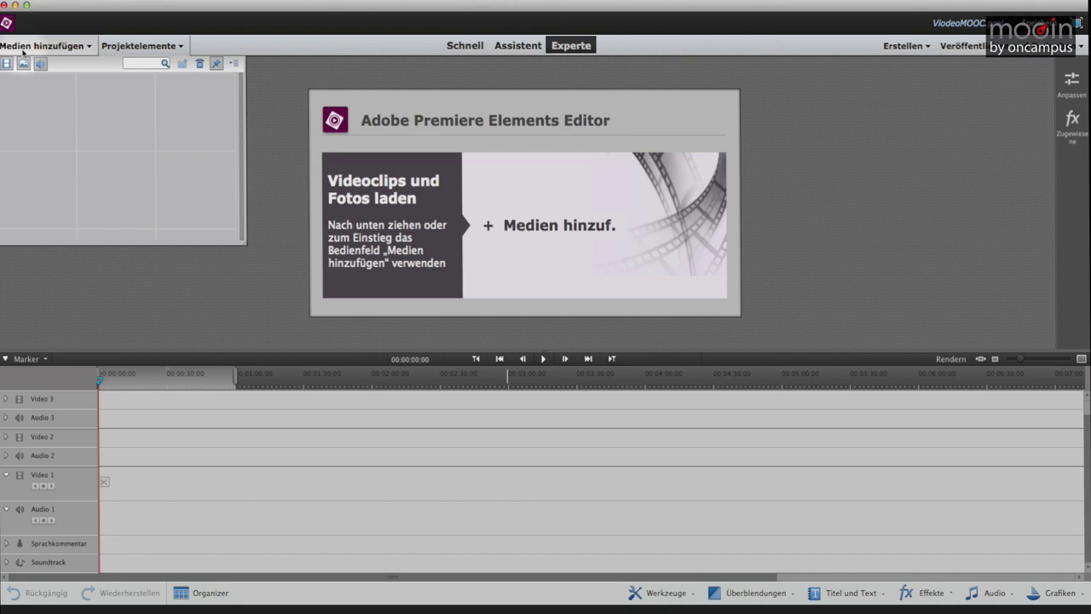
- Import all clips from the Video folder on disk except GOPR3798.mp4 into the project
{"action": "left_click", "coordinate": [49, 46]}
{"action": "left_click", "coordinate": [51, 110]}
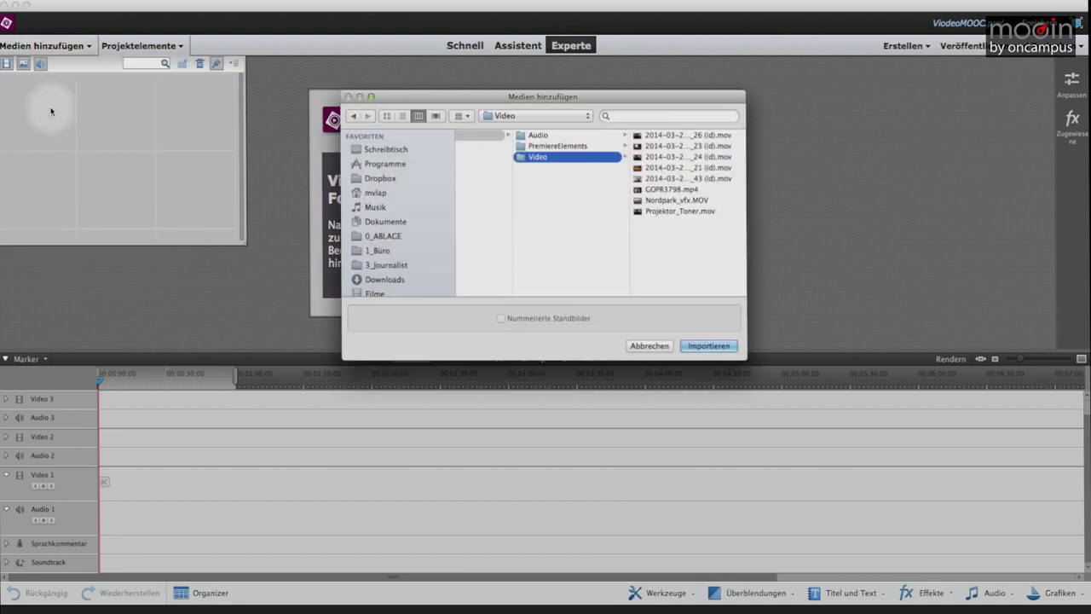
{"action": "left_click", "coordinate": [554, 160]}
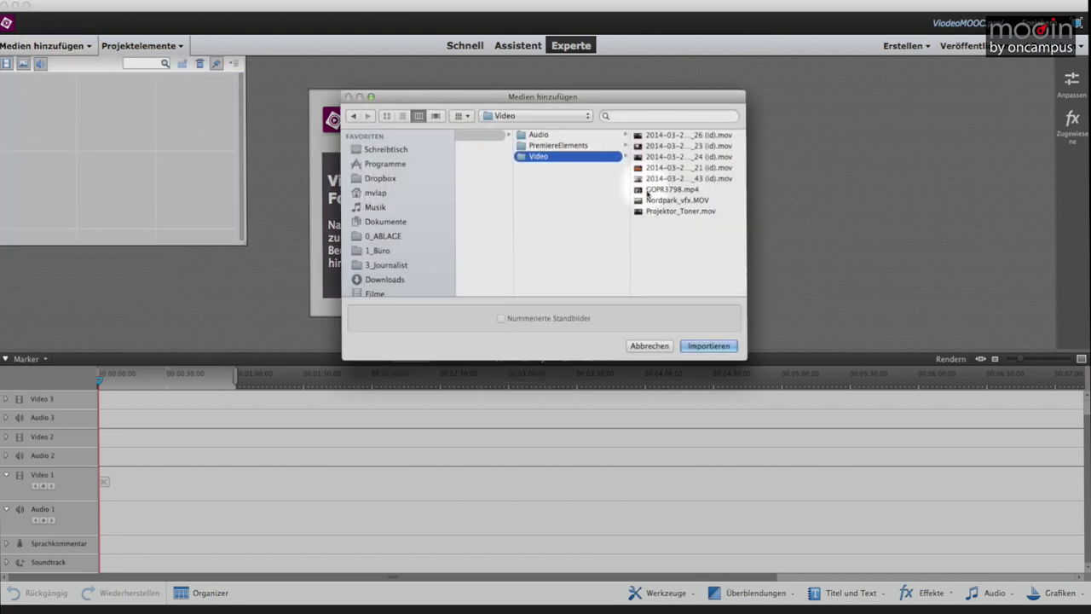
{"action": "left_click_drag", "start_coordinate": [662, 231], "coordinate": [656, 131]}
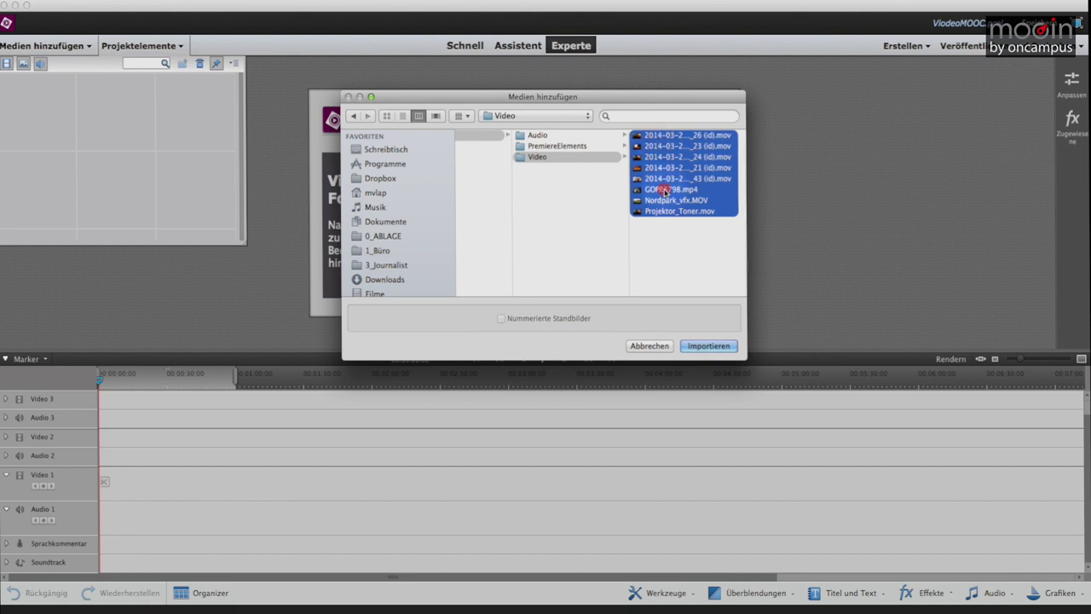
{"action": "left_click", "coordinate": [666, 191], "text": "super"}
{"action": "left_click", "coordinate": [714, 345]}
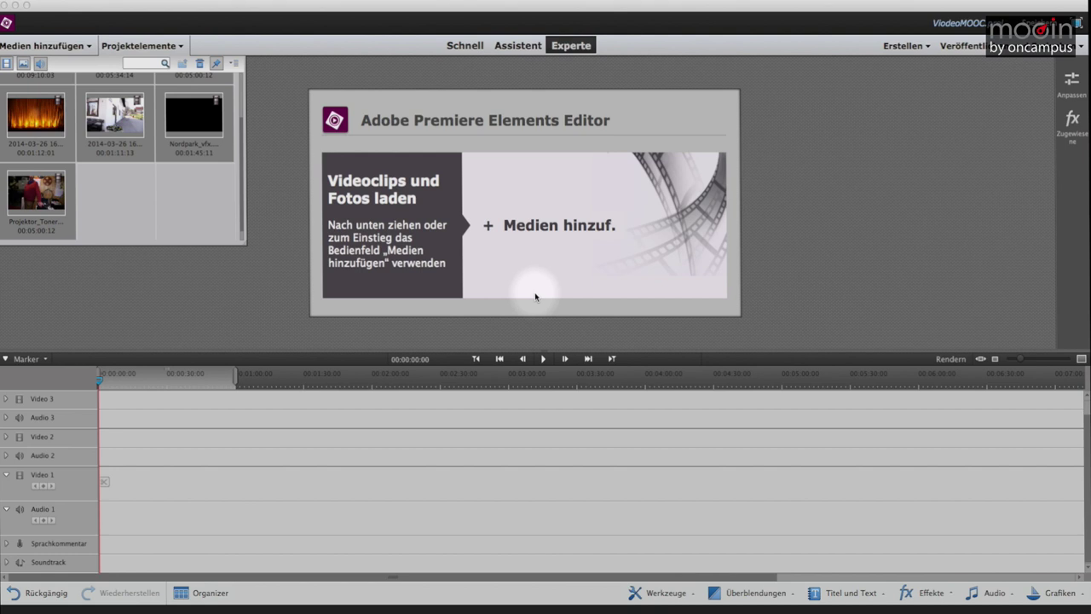
- Look through the imported clips in the project media
{"action": "scroll", "coordinate": [183, 204], "scroll_direction": "up", "scroll_amount": 3}
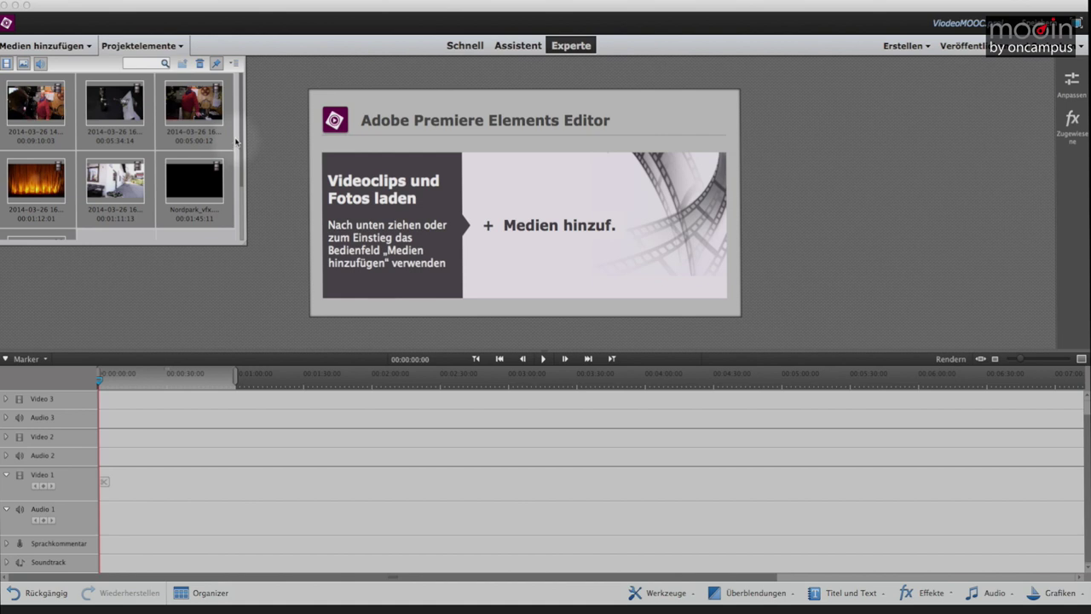
{"action": "scroll", "coordinate": [183, 190], "scroll_direction": "down", "scroll_amount": 2}
{"action": "scroll", "coordinate": [193, 189], "scroll_direction": "up", "scroll_amount": 2}
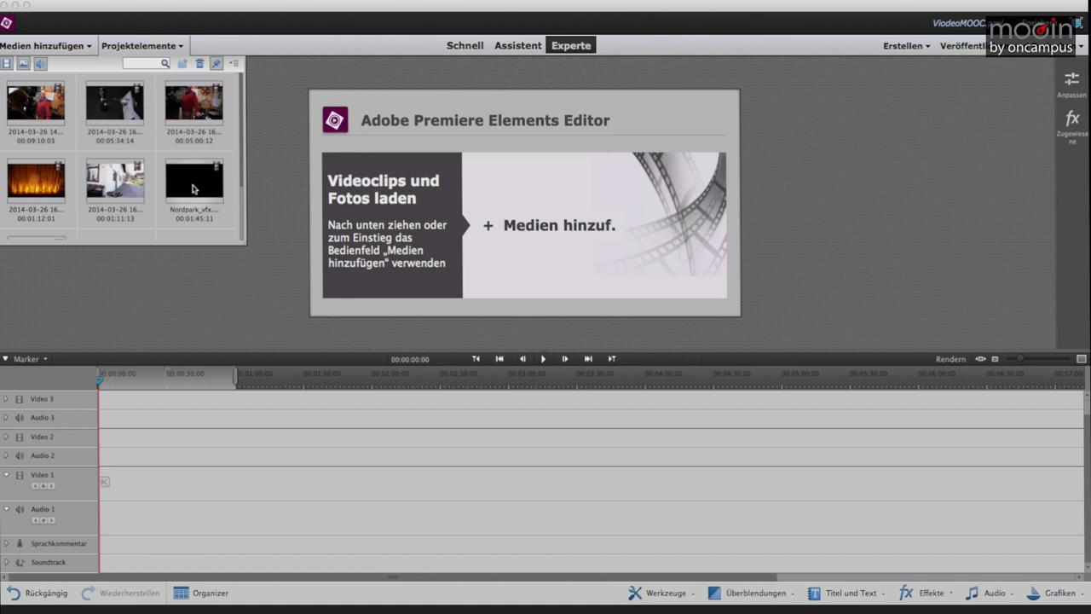
{"action": "scroll", "coordinate": [193, 188], "scroll_direction": "down", "scroll_amount": 2}
{"action": "scroll", "coordinate": [194, 188], "scroll_direction": "up", "scroll_amount": 2}
{"action": "scroll", "coordinate": [196, 187], "scroll_direction": "down", "scroll_amount": 2}
{"action": "scroll", "coordinate": [197, 186], "scroll_direction": "up", "scroll_amount": 2}
{"action": "scroll", "coordinate": [146, 161], "scroll_direction": "down", "scroll_amount": 2}
{"action": "scroll", "coordinate": [145, 160], "scroll_direction": "up", "scroll_amount": 2}
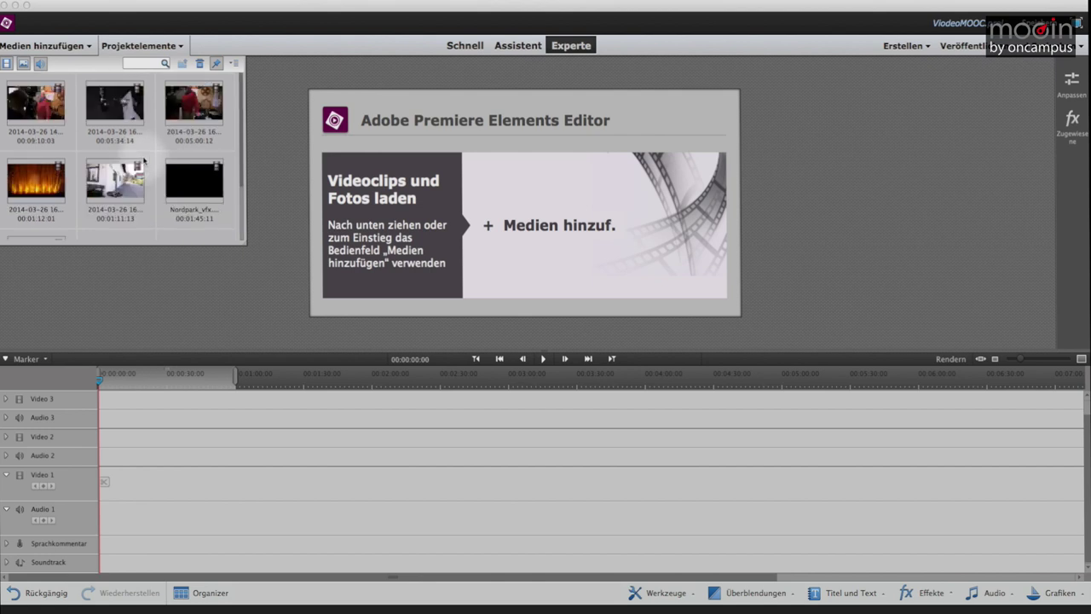
- Preview the first clip and the white building street clip in a separate window moved beside the monitor, scrubbing through each
{"action": "double_click", "coordinate": [46, 102]}
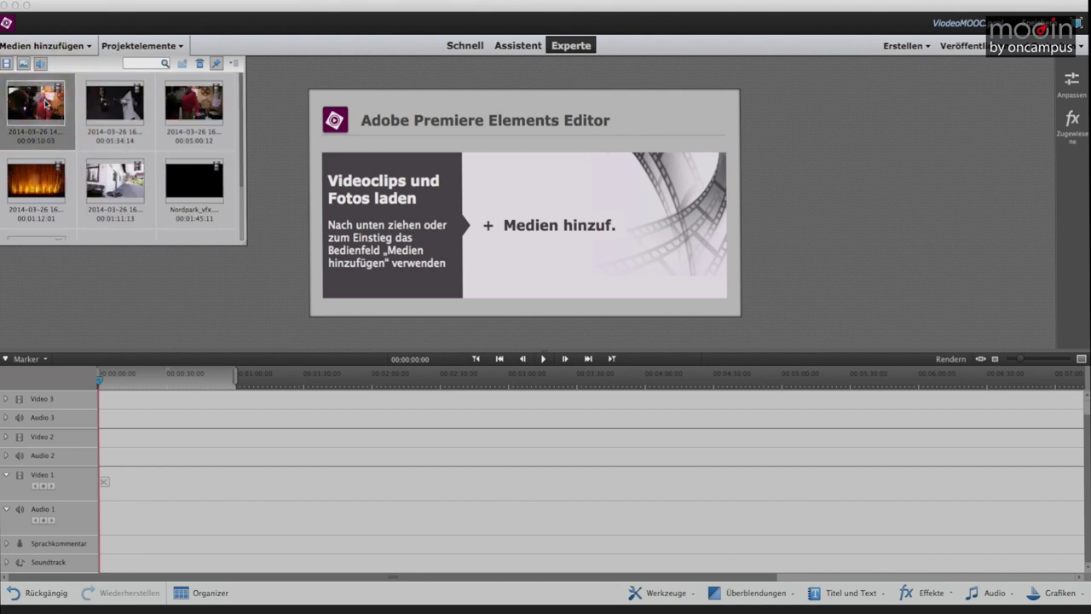
{"action": "left_click_drag", "start_coordinate": [517, 210], "coordinate": [839, 103]}
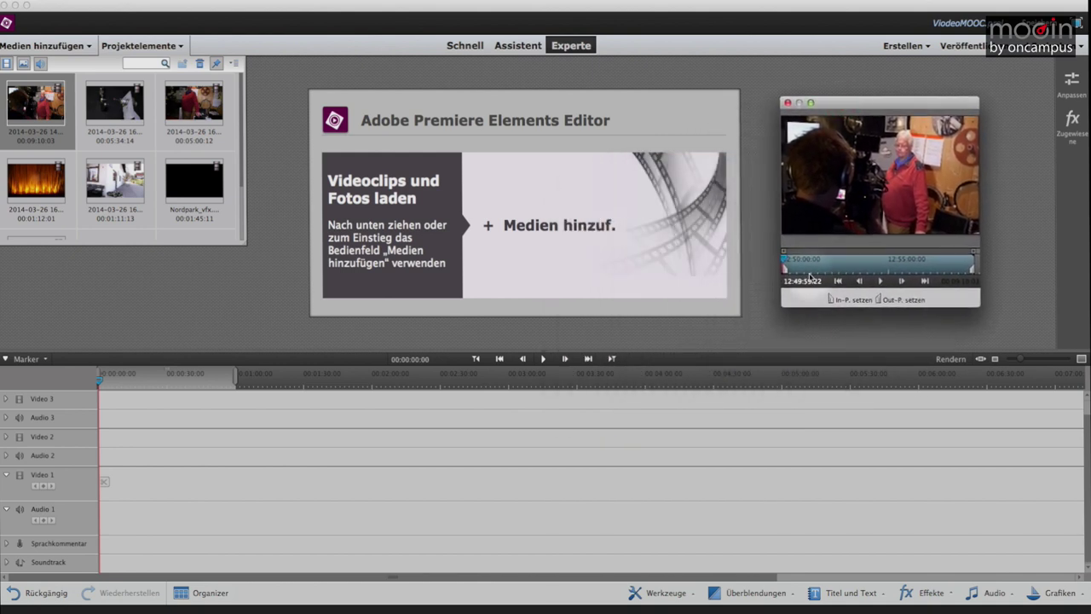
{"action": "left_click_drag", "start_coordinate": [818, 271], "coordinate": [902, 269]}
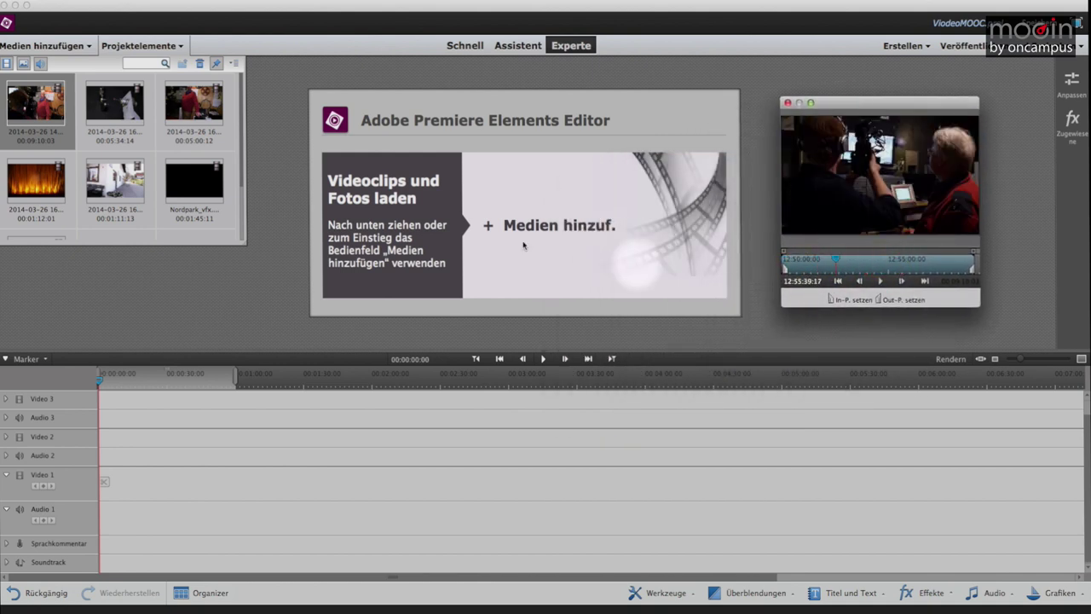
{"action": "double_click", "coordinate": [115, 181]}
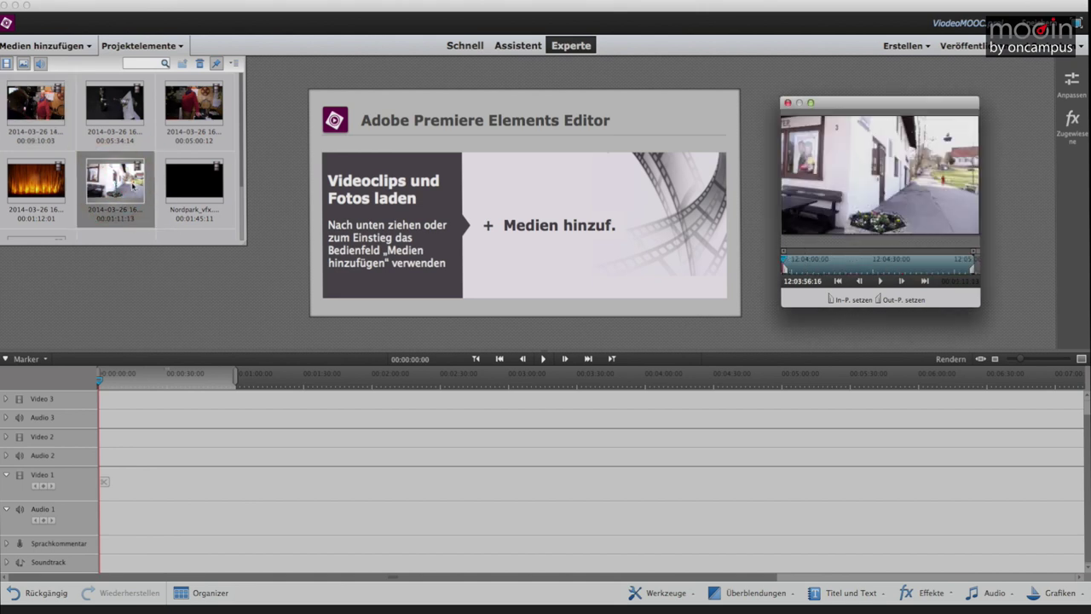
{"action": "left_click_drag", "start_coordinate": [819, 268], "coordinate": [865, 260]}
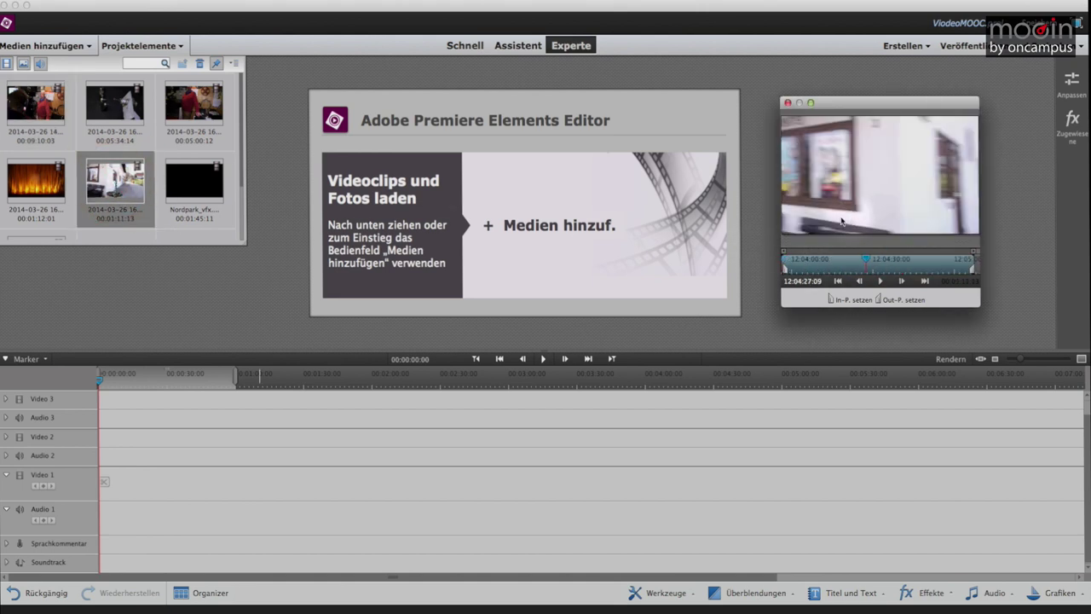
- Place the white building street clip on the Video 1 track near the timeline's start and move the playhead to 00:00:26:00
{"action": "scroll", "coordinate": [120, 170], "scroll_direction": "down", "scroll_amount": 2}
{"action": "left_click_drag", "start_coordinate": [115, 106], "coordinate": [121, 479]}
{"action": "left_click", "coordinate": [158, 381]}
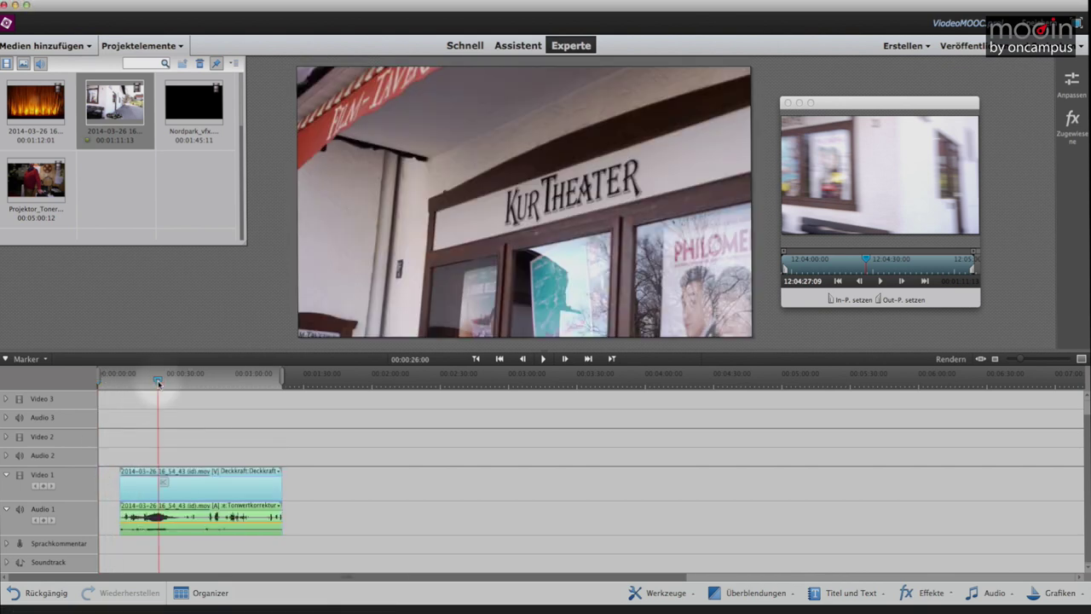